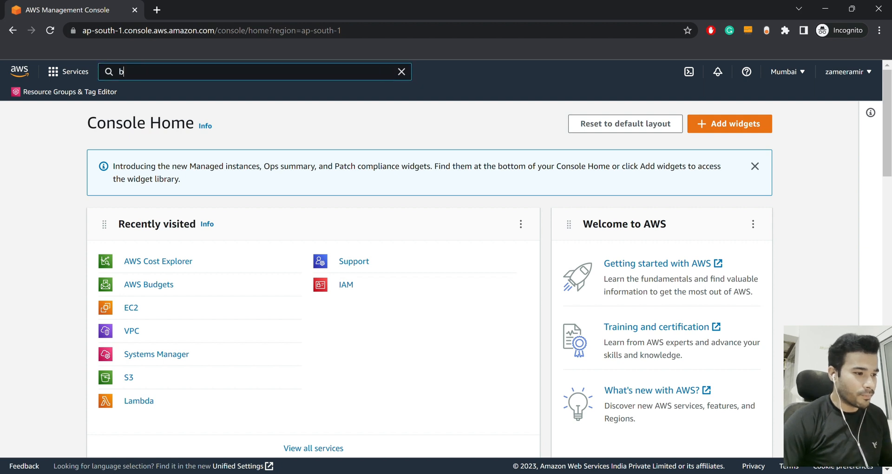
Search for 'billing' to open the AWS Billing Dashboard
type("billing")
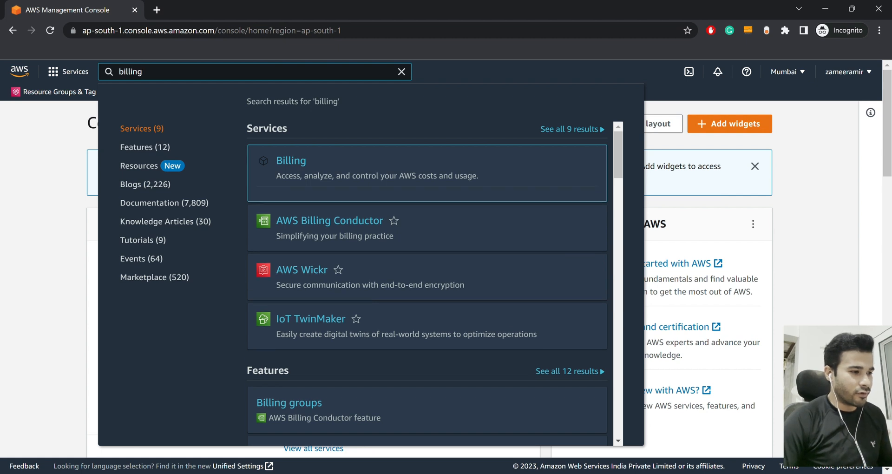
key("Return")
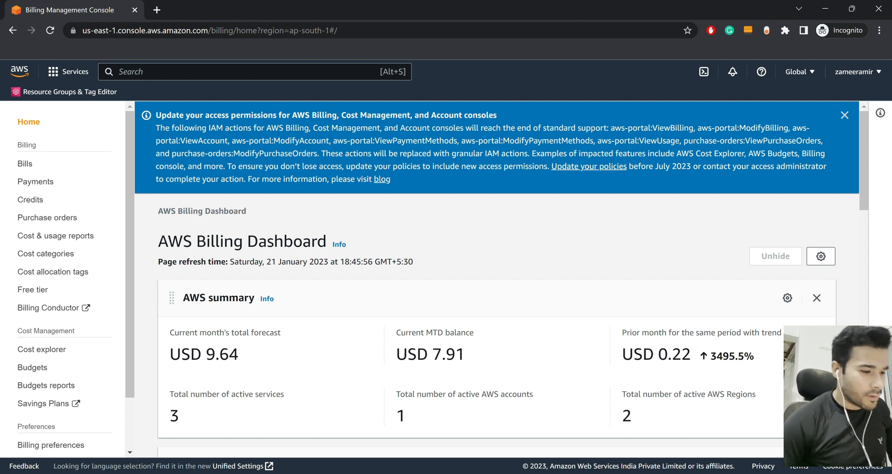
scroll(501, 279, "down", 2)
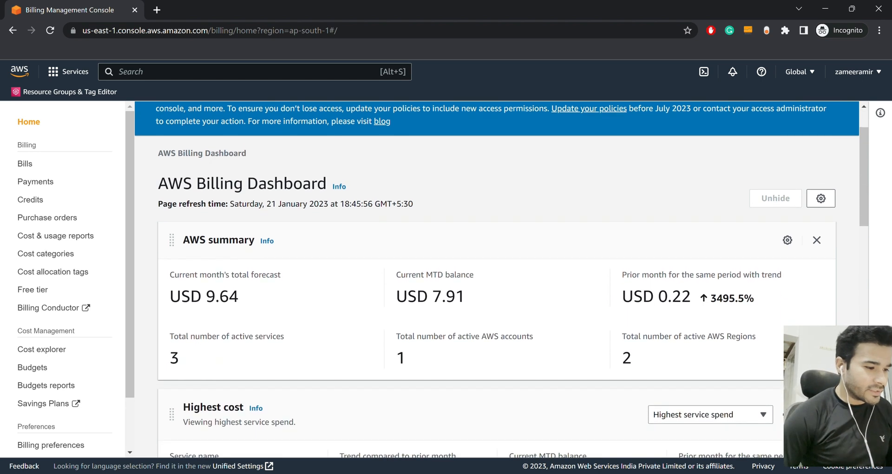
double_click(222, 295)
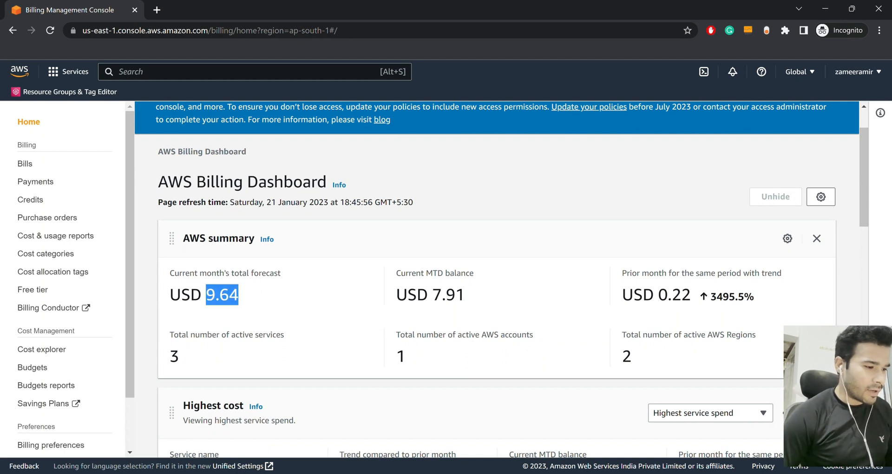
left_click(232, 295)
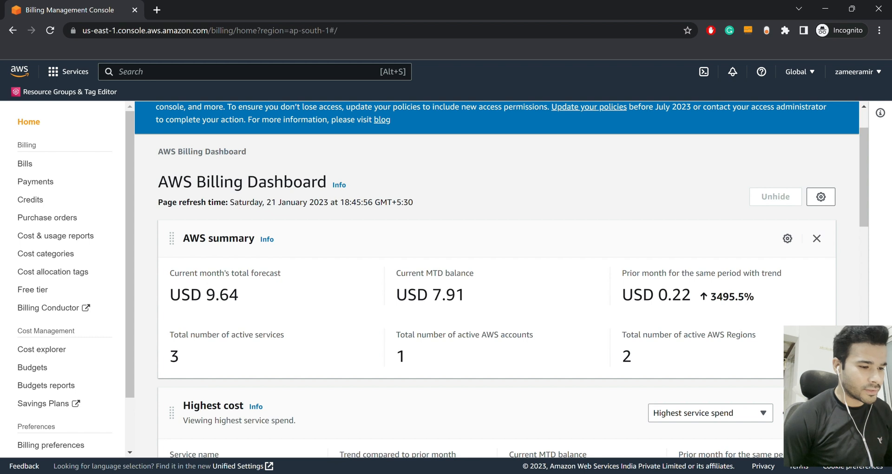
left_click_drag(659, 294, 744, 296)
left_click(674, 295)
double_click(675, 295)
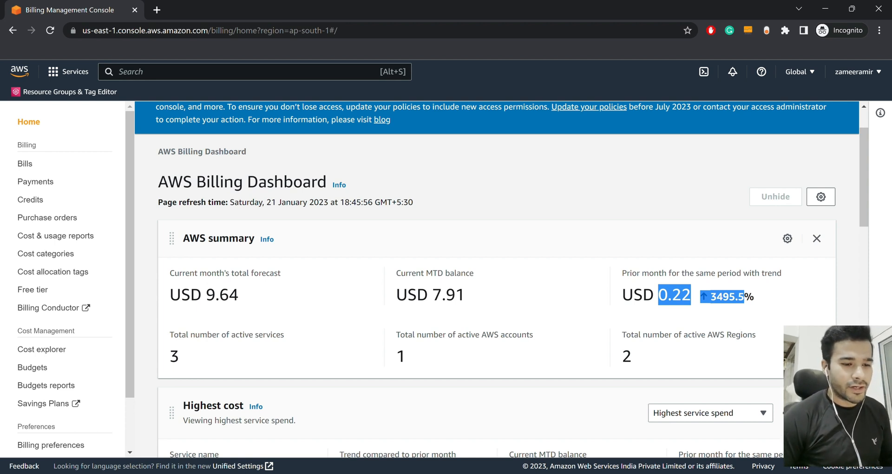
left_click(744, 298)
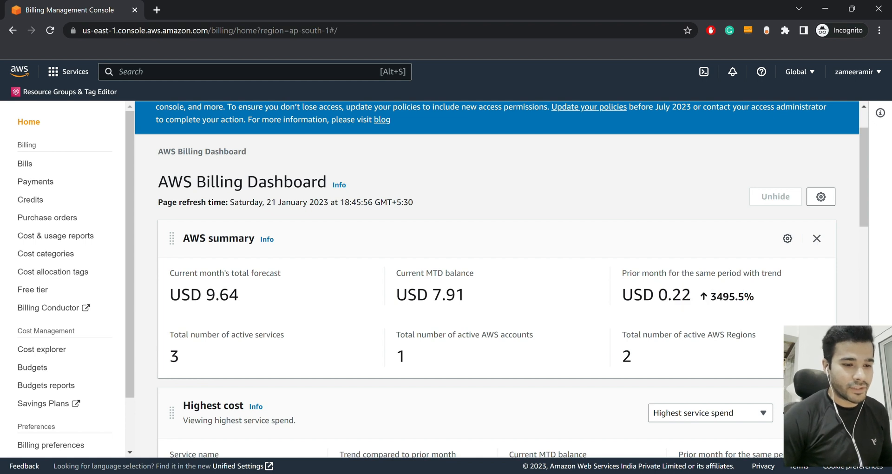
left_click_drag(658, 296, 745, 297)
left_click(744, 298)
scroll(744, 298, "down", 4)
scroll(496, 279, "down", 1)
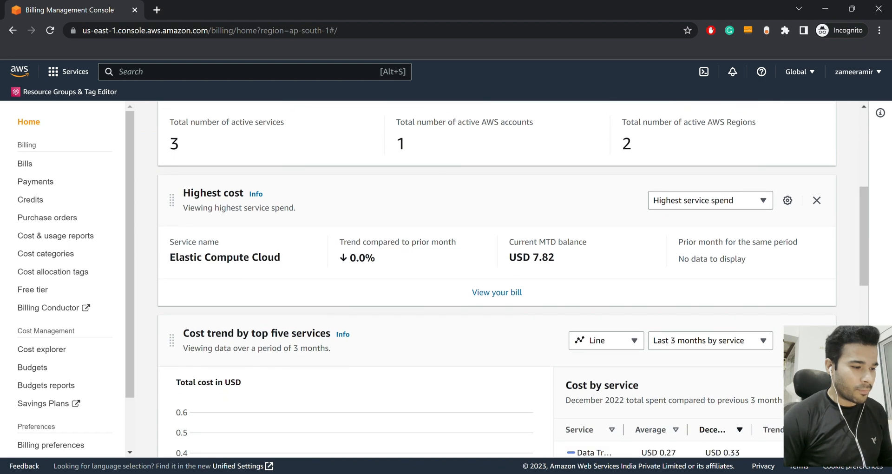
scroll(496, 279, "up", 1)
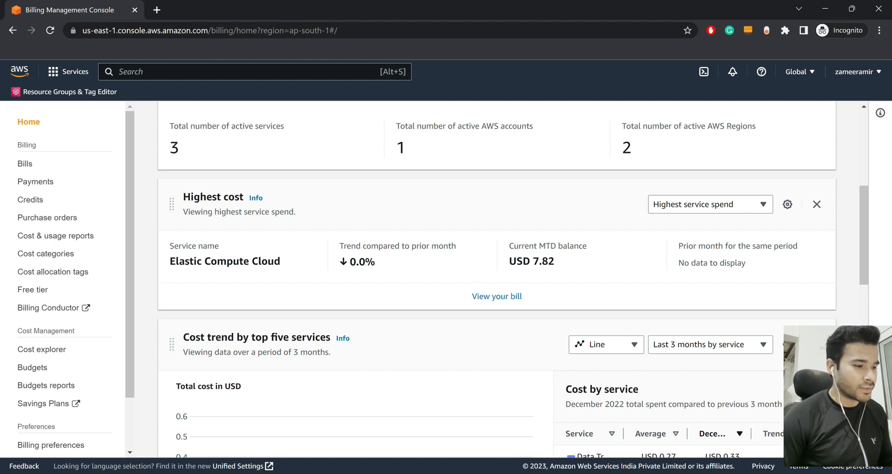
left_click_drag(170, 261, 239, 261)
left_click(239, 262)
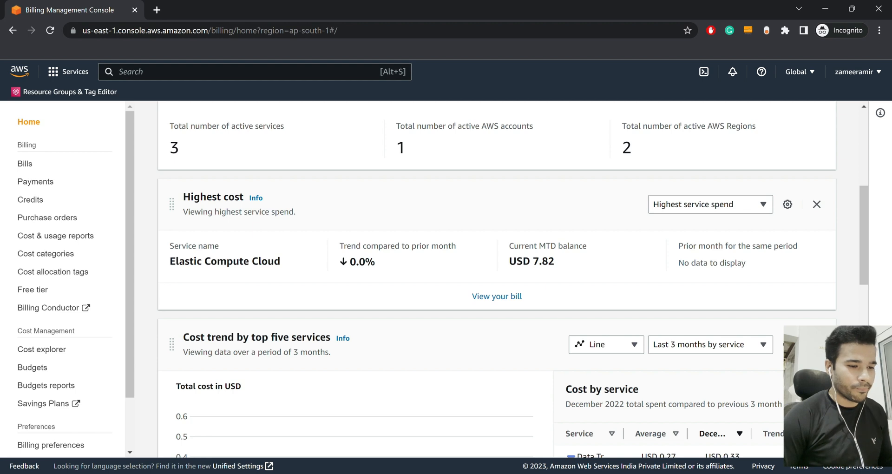
double_click(543, 261)
left_click(545, 261)
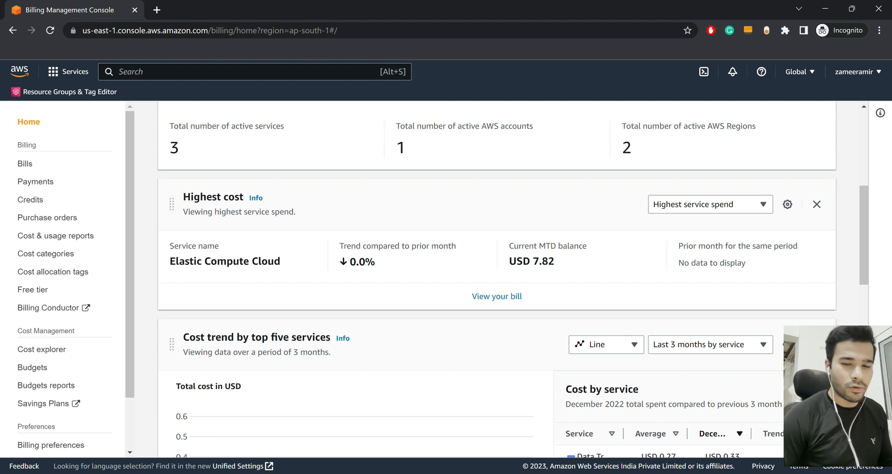
scroll(497, 279, "down", 3)
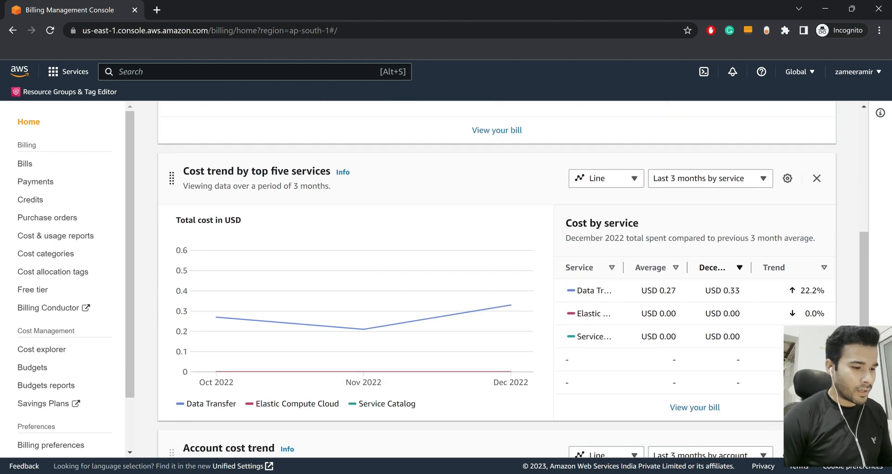
mouse_move(363, 329)
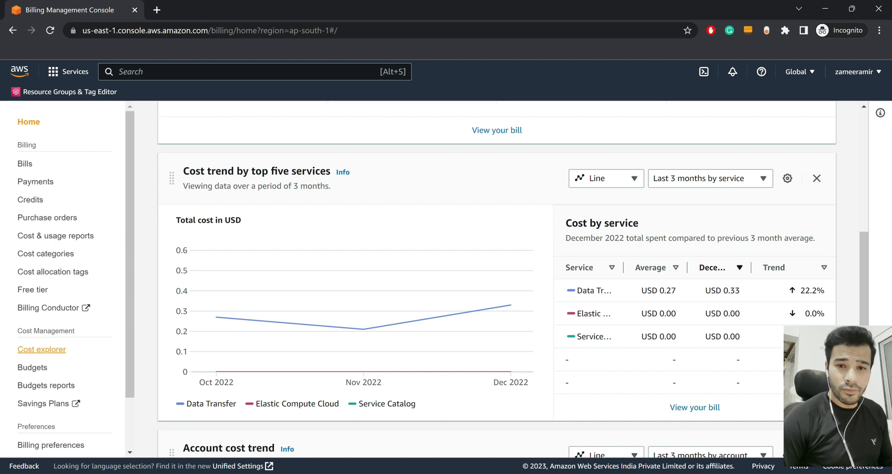
Launch Cost Explorer from the Billing sidebar, opening Cost Management Home in a new tab
left_click(41, 348)
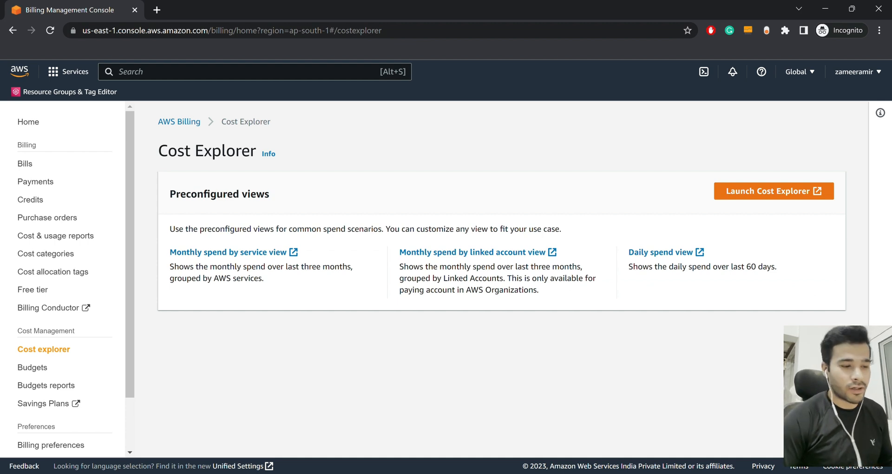
left_click(773, 191)
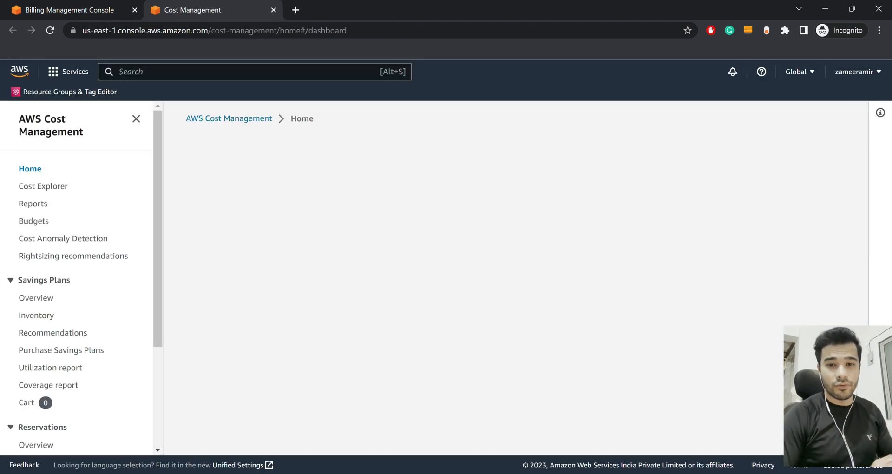
scroll(511, 321, "down", 1)
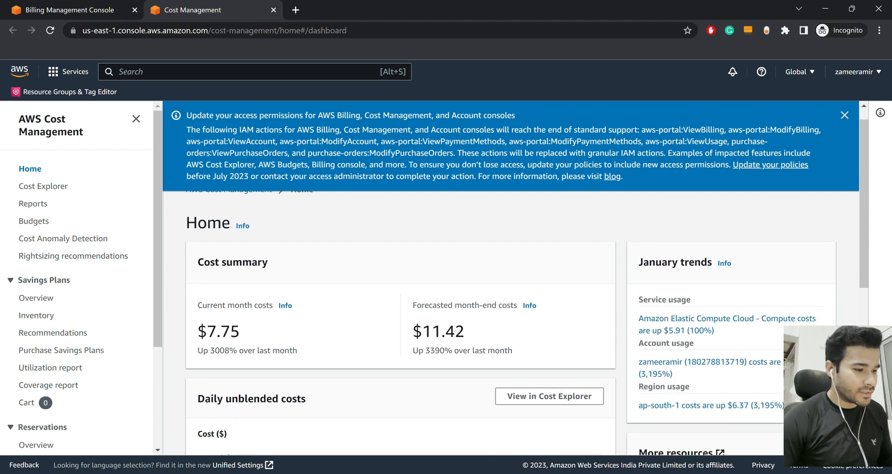
Highlight the 7.75 current-month cost and the 11.42 forecasted month-end cost
double_click(223, 295)
left_click(223, 295)
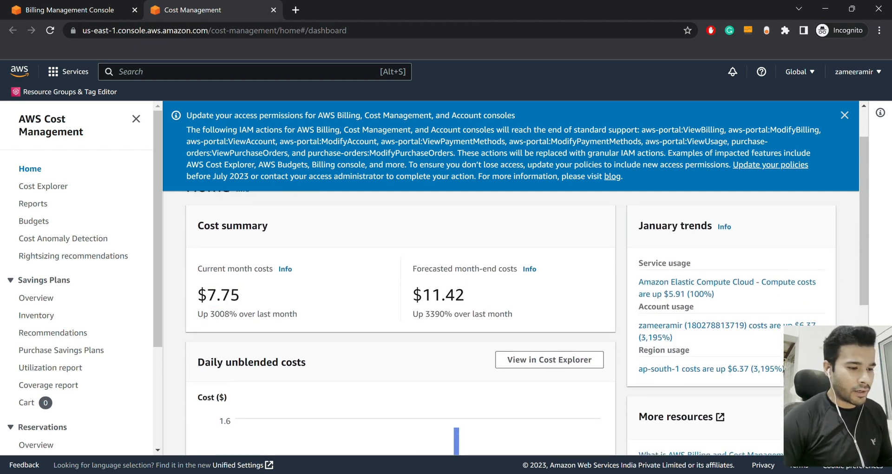
double_click(443, 295)
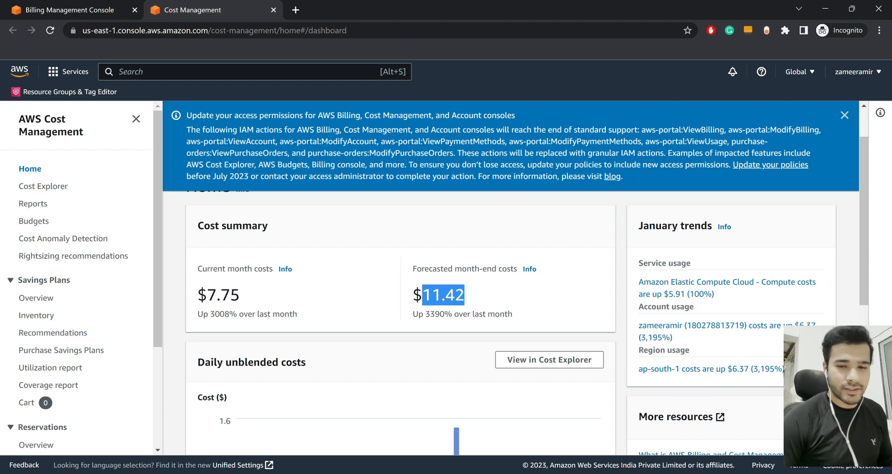
scroll(510, 321, "down", 1)
scroll(511, 320, "down", 1)
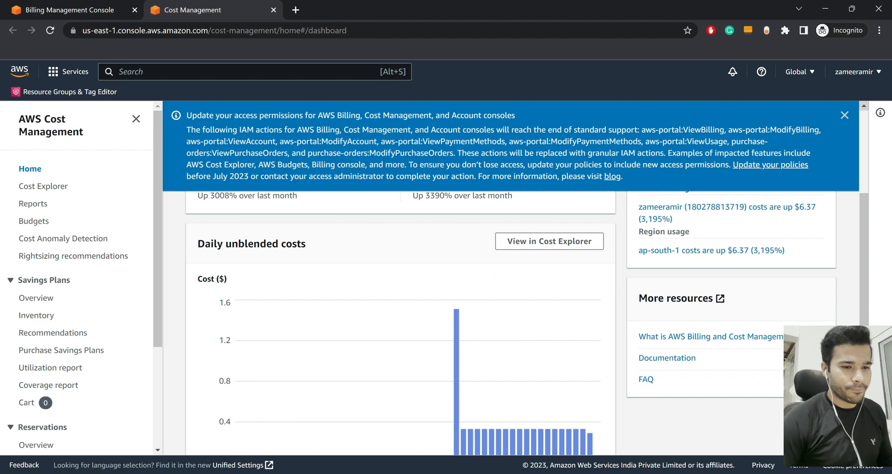
Dismiss the access permissions notice and review the rest of Cost Management Home
left_click(844, 115)
scroll(456, 320, "down", 1)
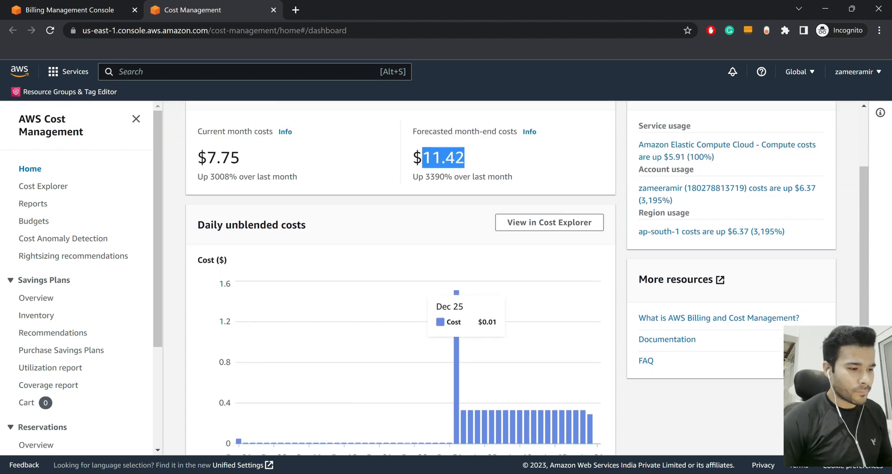
scroll(456, 321, "down", 1)
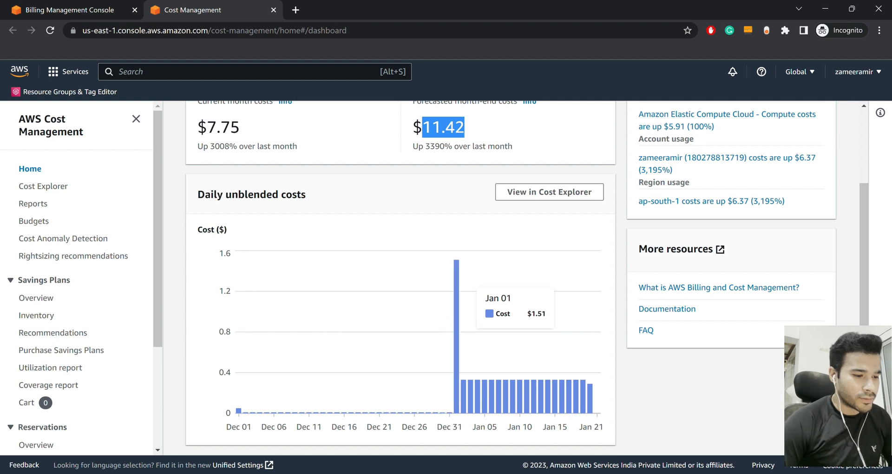
scroll(446, 325, "down", 3)
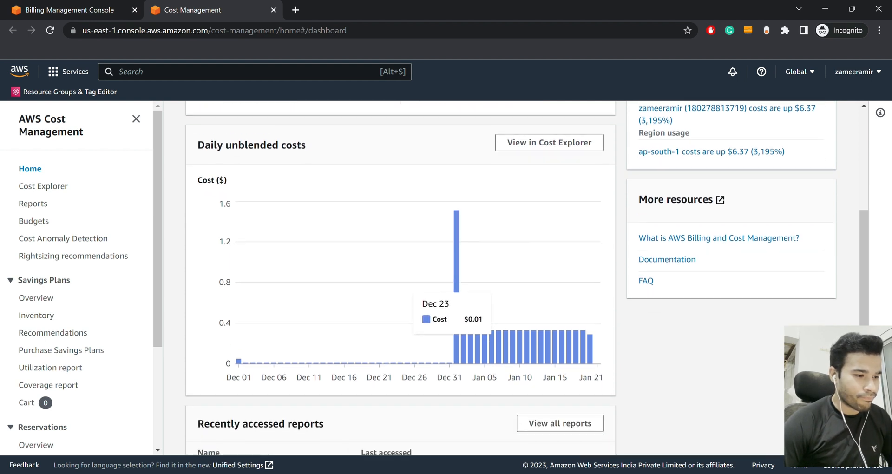
scroll(446, 325, "up", 5)
scroll(400, 278, "up", 1)
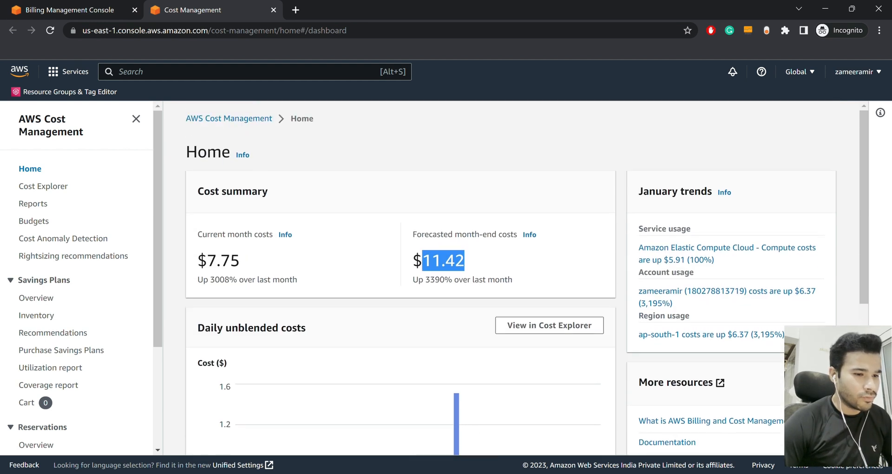
left_click(447, 261)
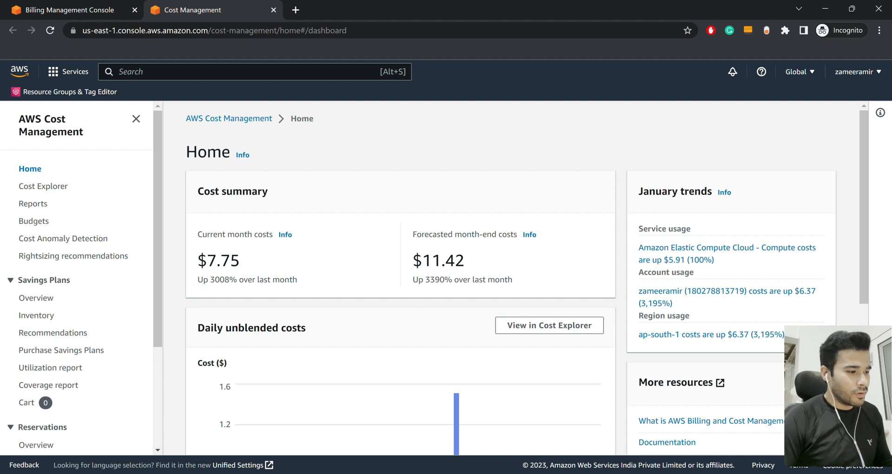
Open the Reports list and open Monthly costs by service in a new tab
left_click(33, 203)
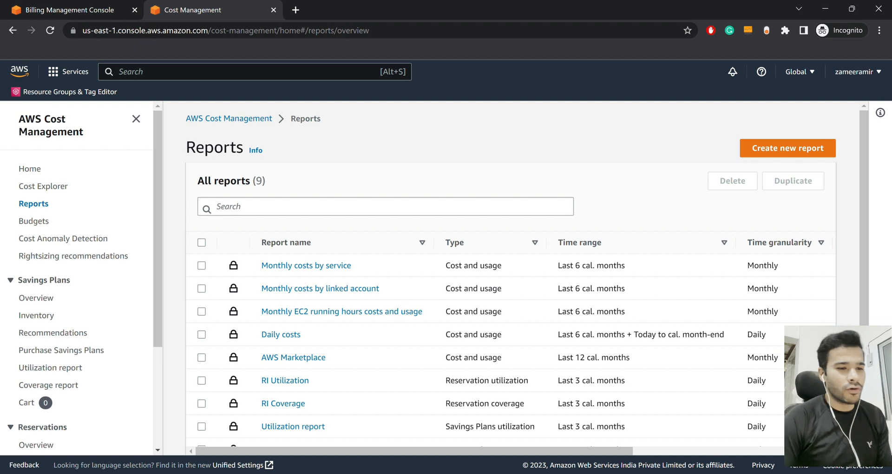
left_click_drag(325, 242, 333, 266)
middle_click(334, 265)
Switch to the report tab and dismiss both Cost Explorer notices
left_click(348, 181)
left_click(331, 10)
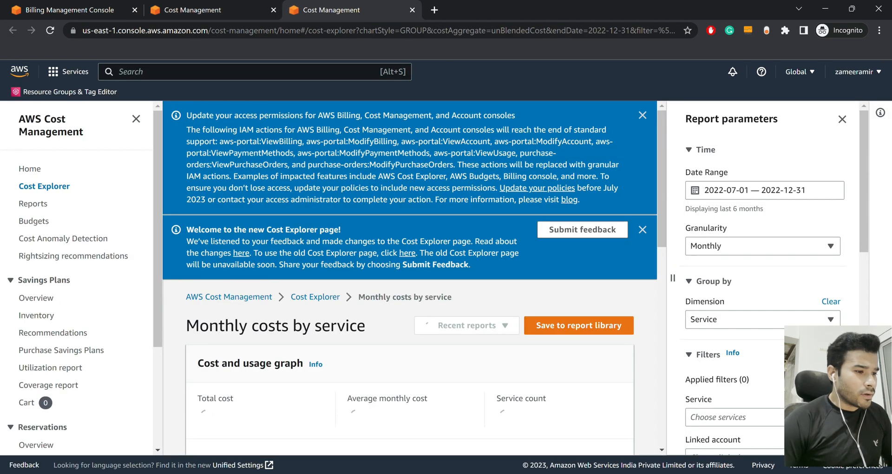
scroll(409, 325, "up", 2)
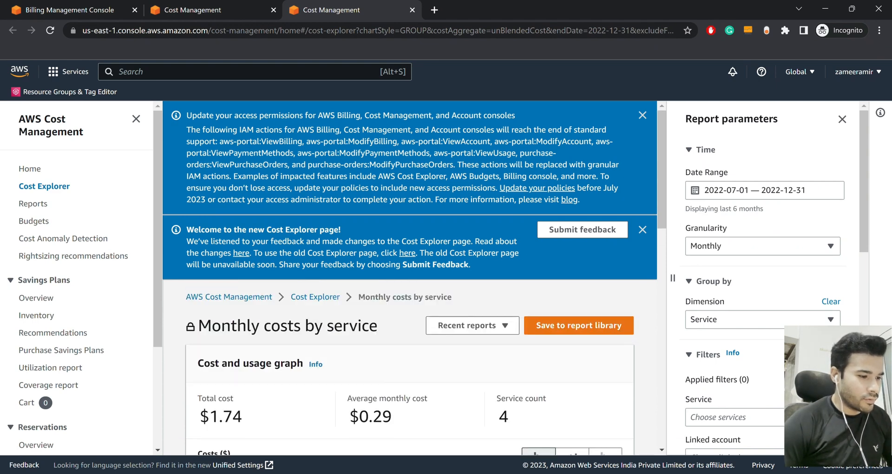
left_click(642, 230)
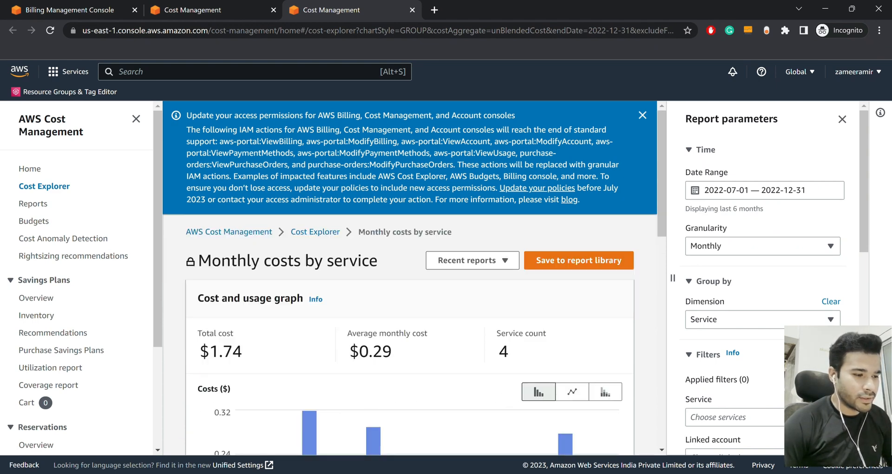
left_click(642, 115)
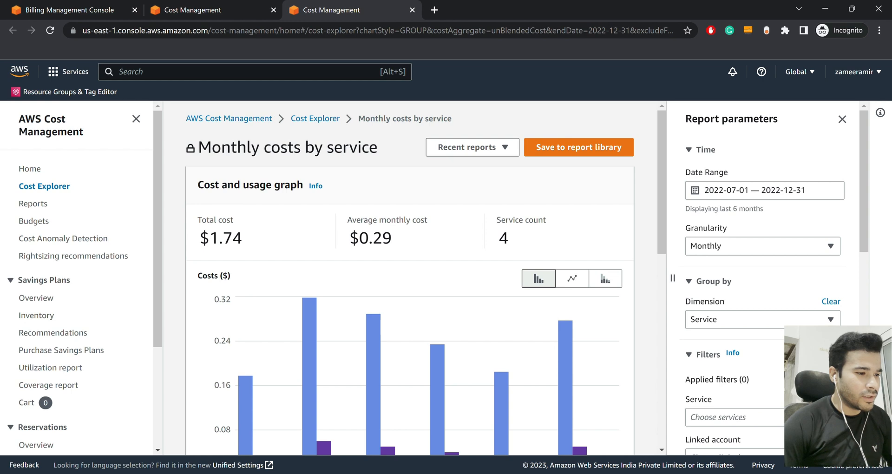
Review the Monthly costs by service chart and breakdown, then go to the Budgets overview
scroll(317, 325, "down", 2)
scroll(316, 326, "down", 1)
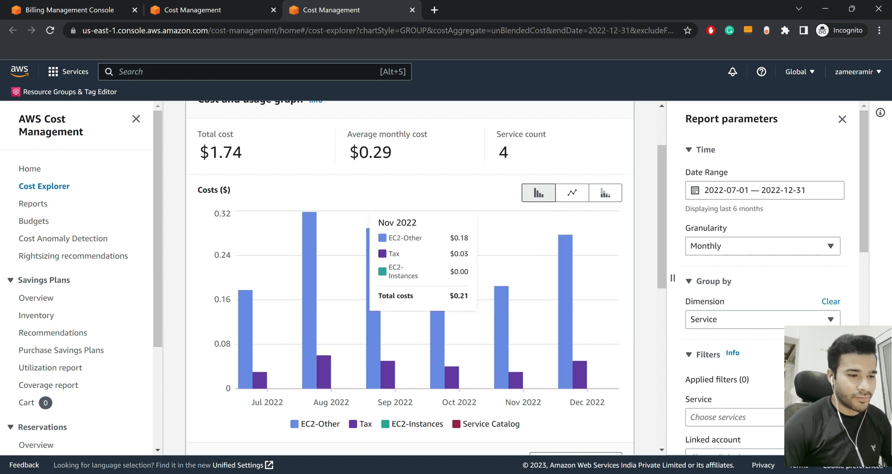
scroll(427, 279, "down", 1)
scroll(426, 279, "down", 3)
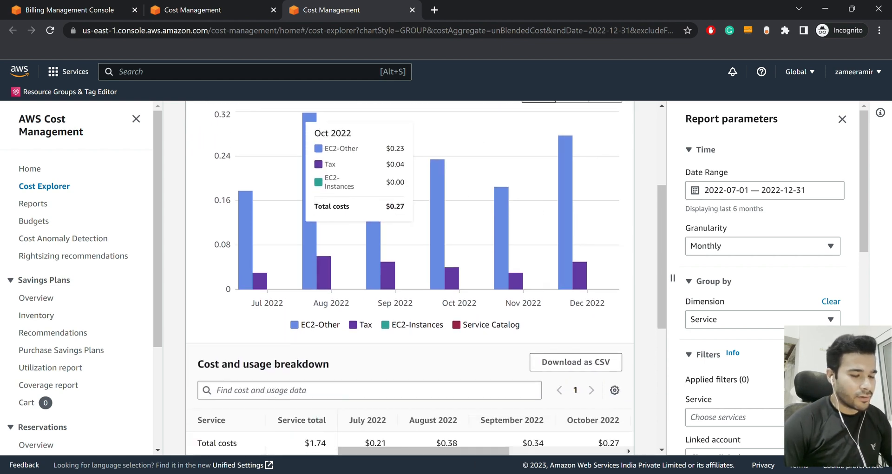
scroll(427, 278, "down", 2)
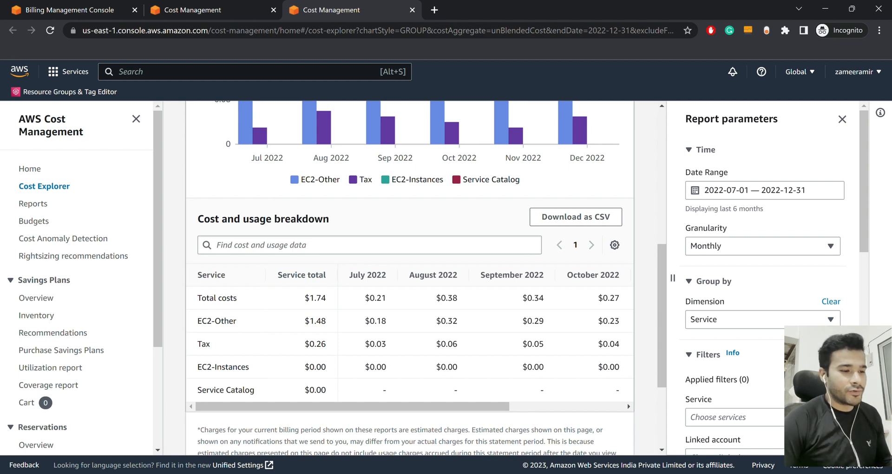
scroll(426, 279, "up", 6)
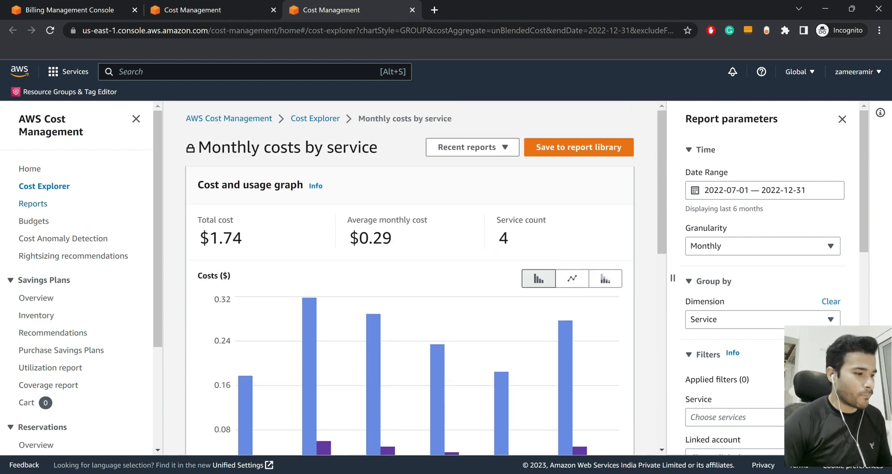
left_click(33, 203)
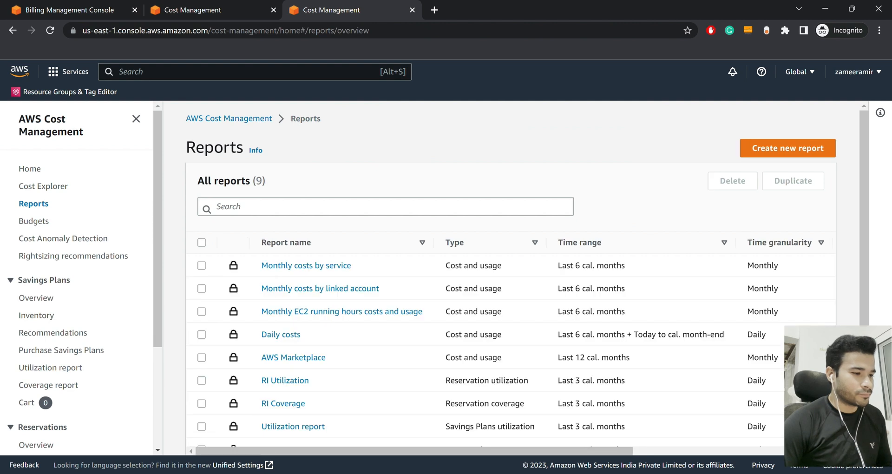
left_click(34, 220)
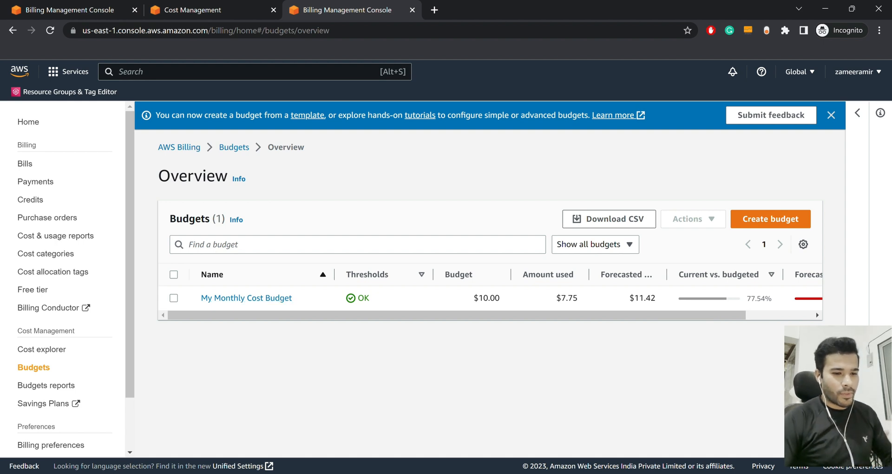
Point out the $10.00 budgeted and $7.75 used amounts, then start a new budget
double_click(489, 298)
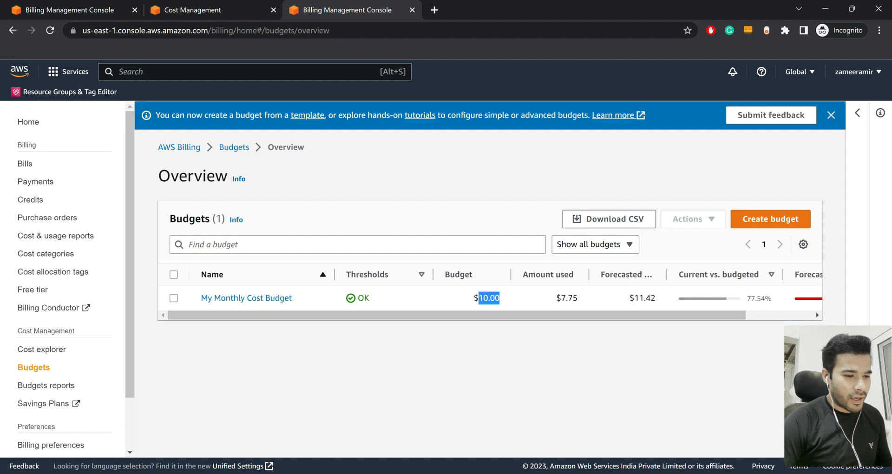
double_click(569, 298)
left_click_drag(564, 315, 632, 315)
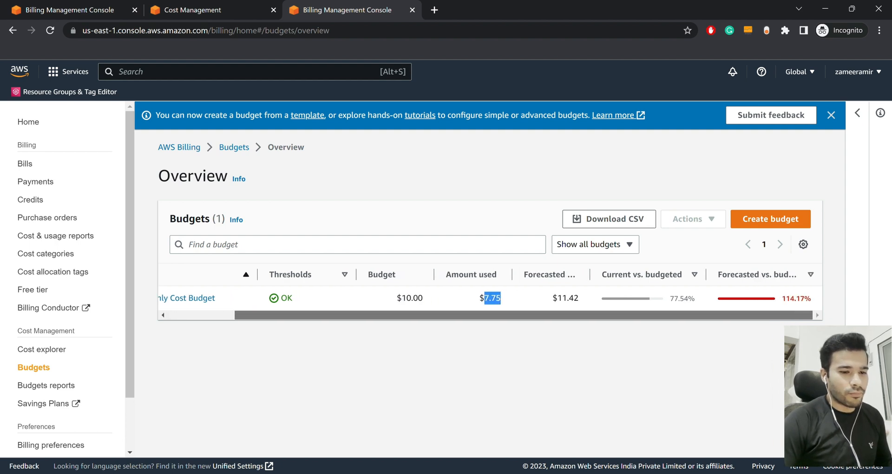
left_click_drag(632, 315, 563, 315)
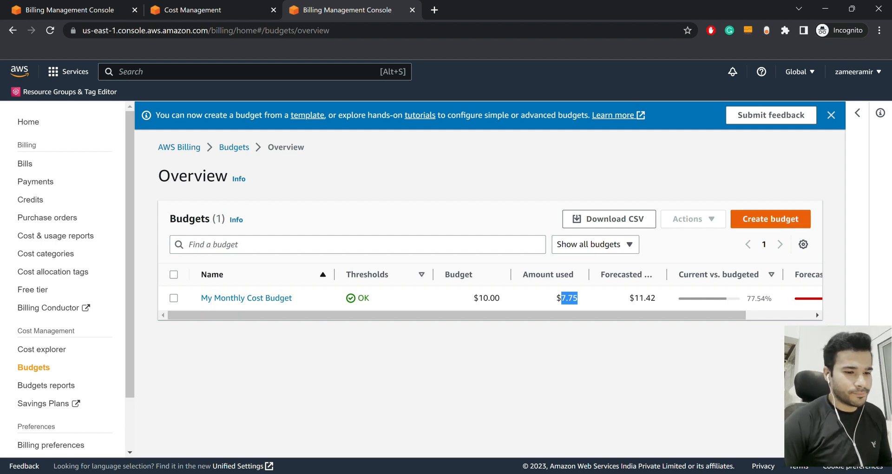
left_click(770, 219)
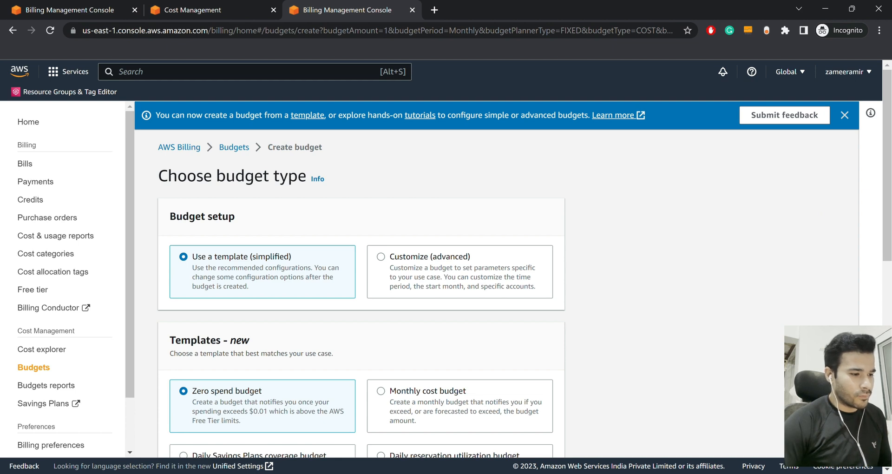
Replace My Zero-Spend Budget with the name 'Minimum 20 USD budget' in the template
scroll(508, 279, "down", 1)
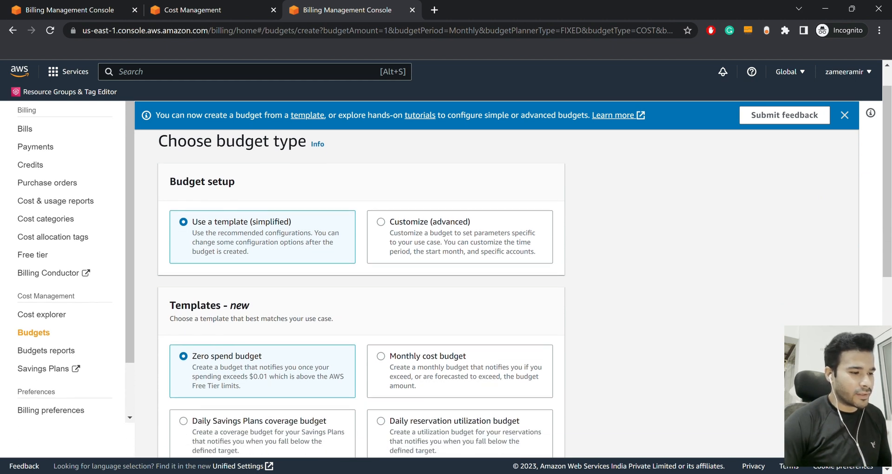
scroll(508, 278, "down", 4)
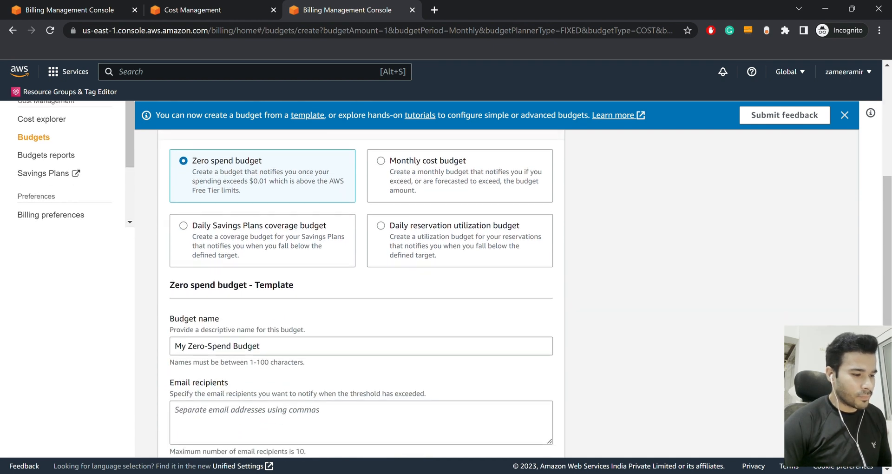
scroll(508, 279, "down", 1)
scroll(454, 280, "down", 1)
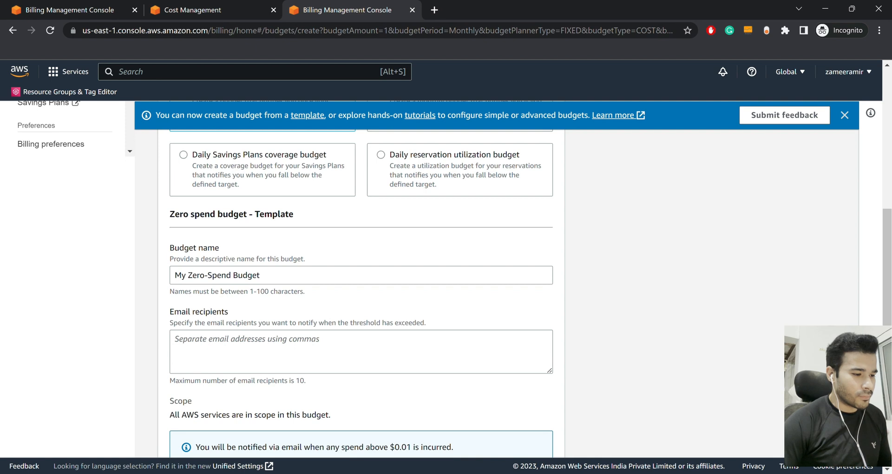
scroll(361, 279, "down", 1)
left_click(320, 266)
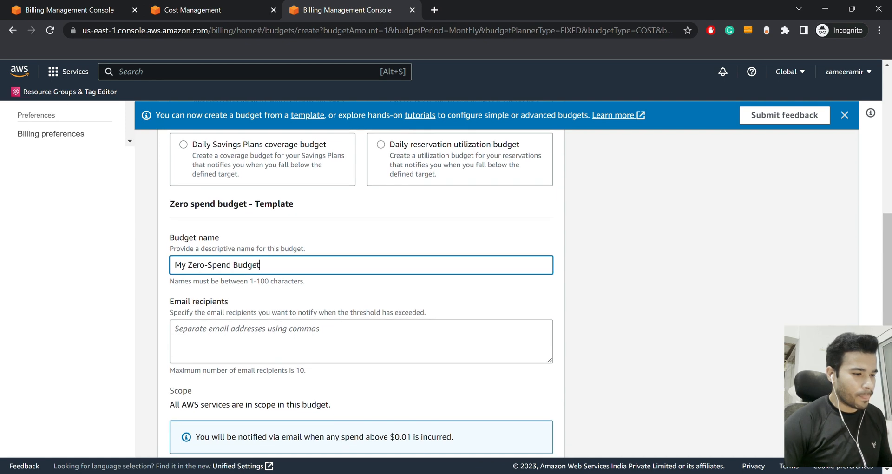
key("ctrl+a")
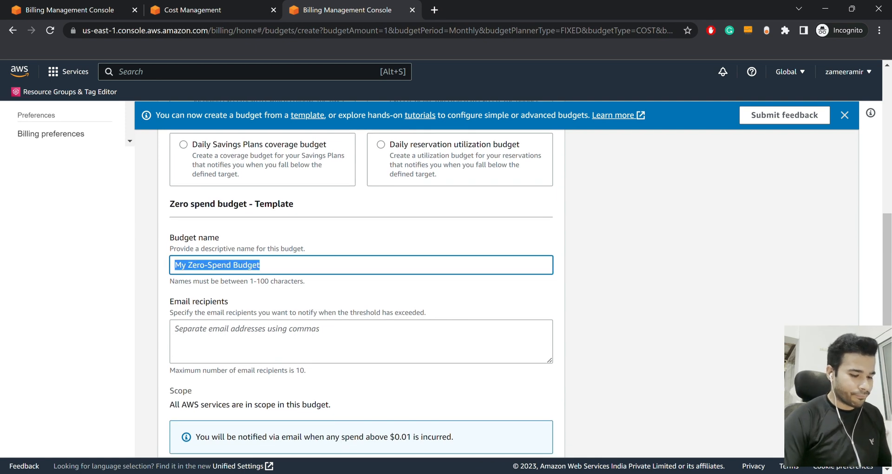
type("Mn")
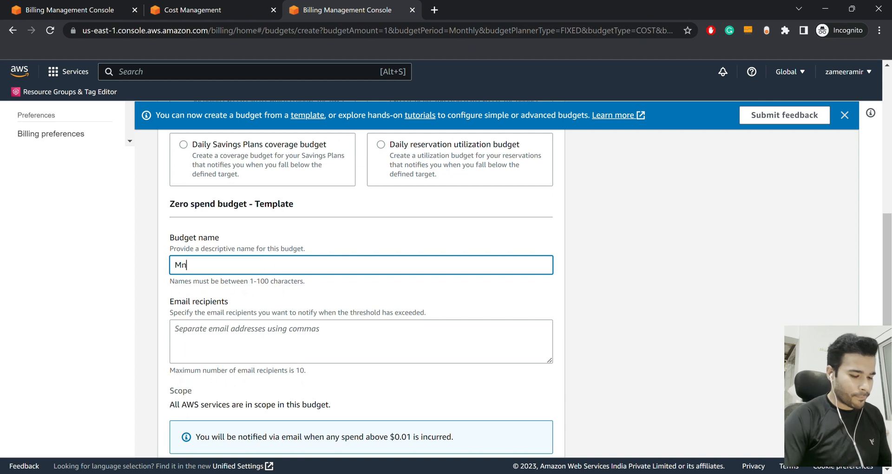
key("BackSpace")
type("in")
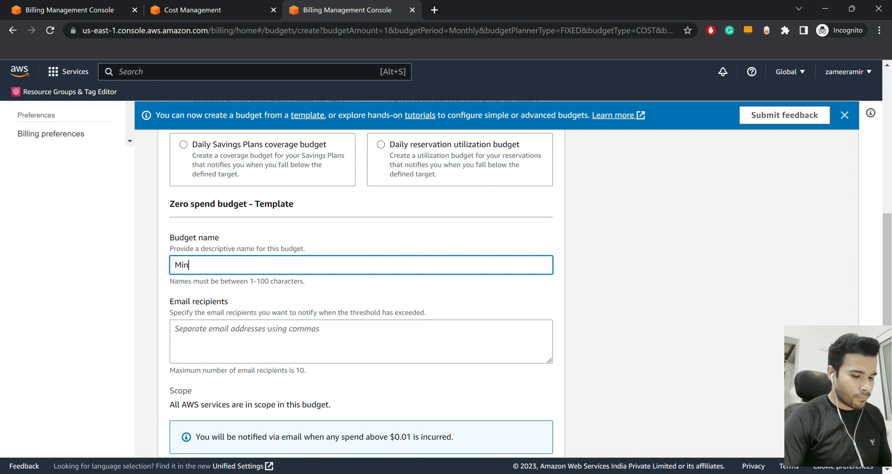
type("imum ")
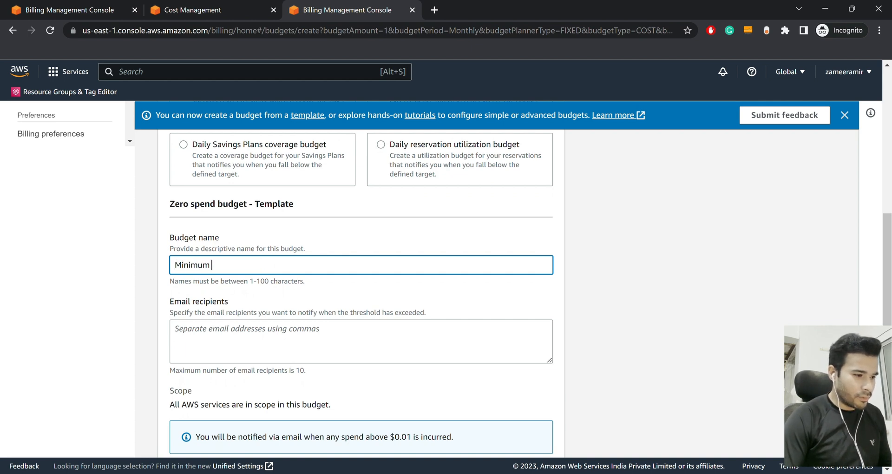
type("20 U")
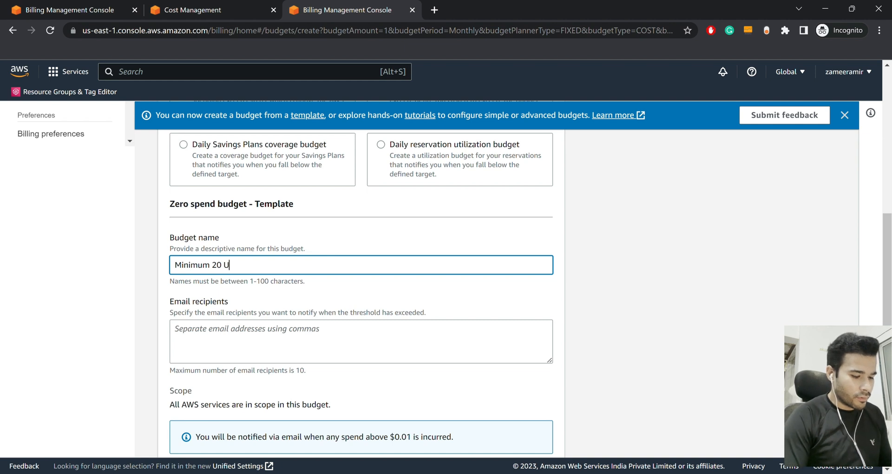
type("SD budget")
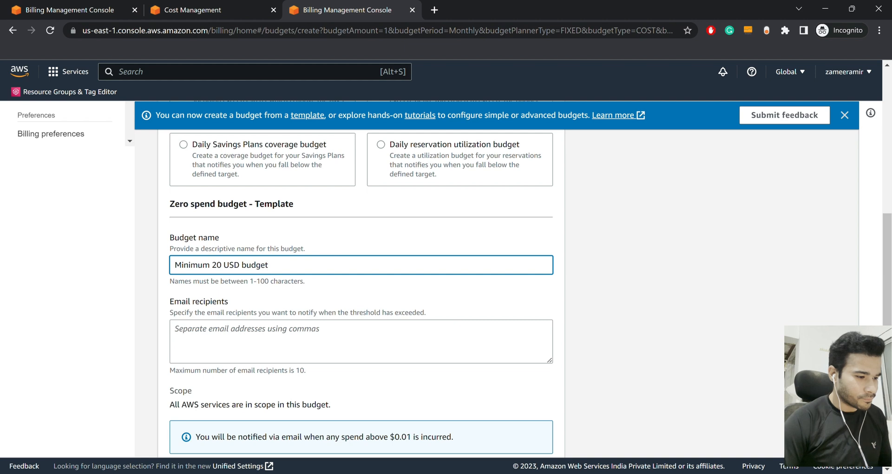
key("Tab")
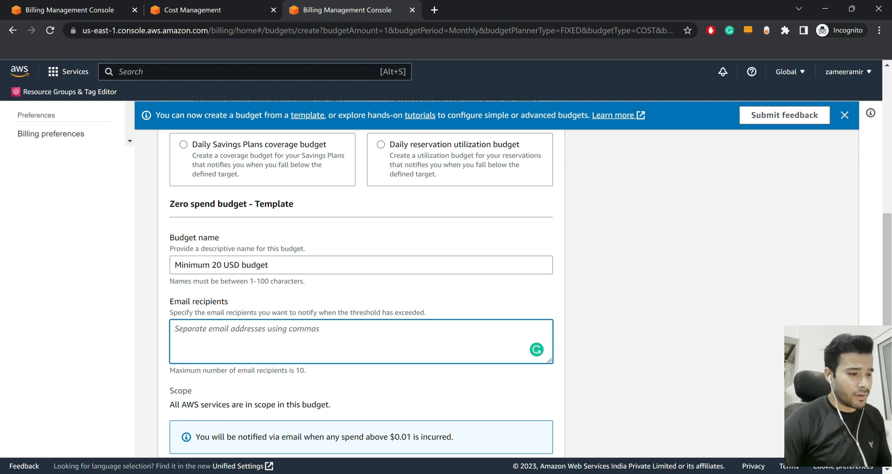
Enter the alert recipient's e-mail address and create the budget
type("zameer")
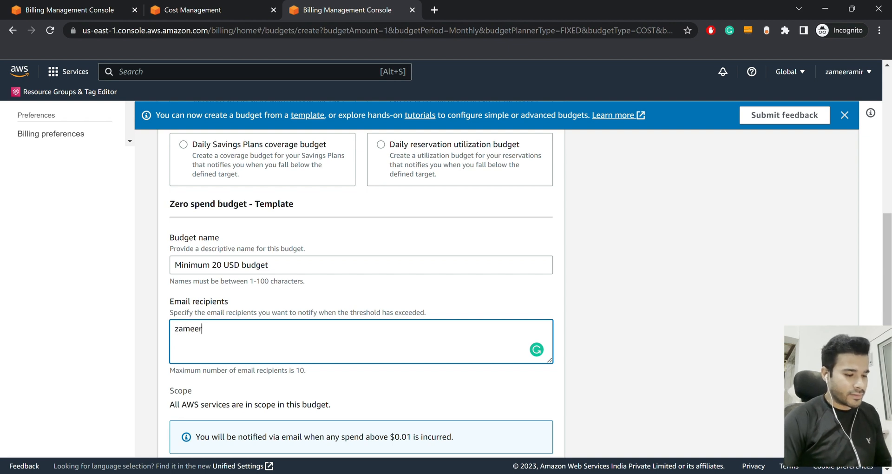
key("ctrl+a")
key("BackSpace")
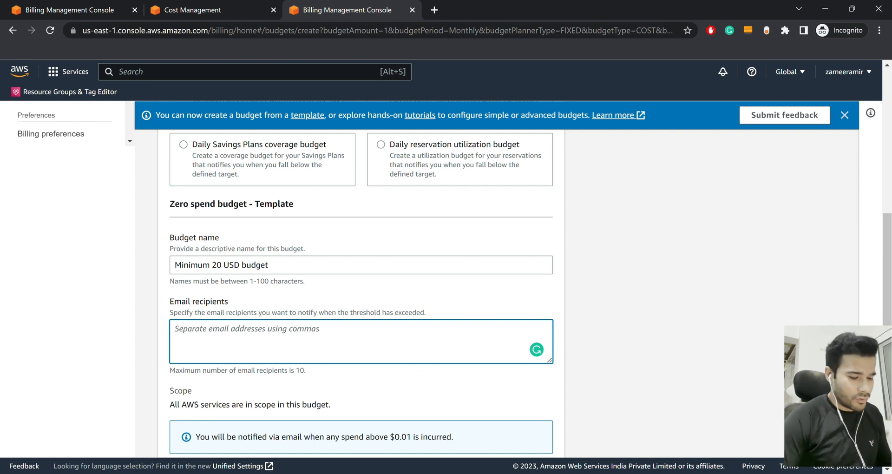
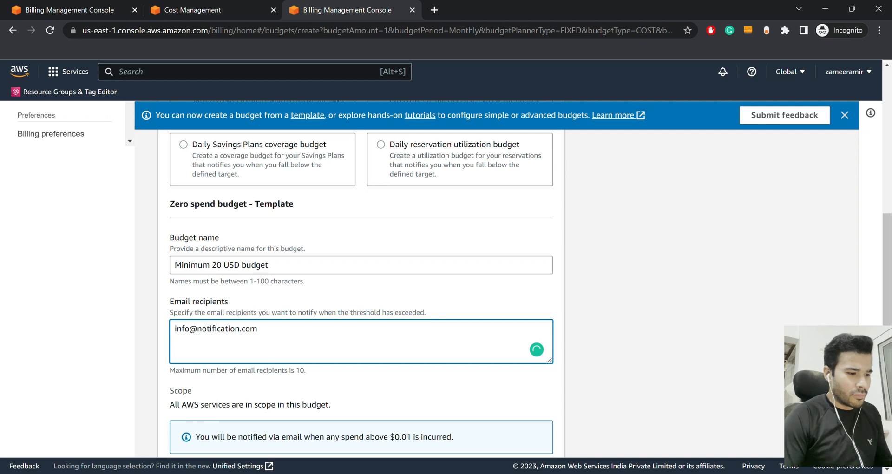
scroll(361, 292, "down", 3)
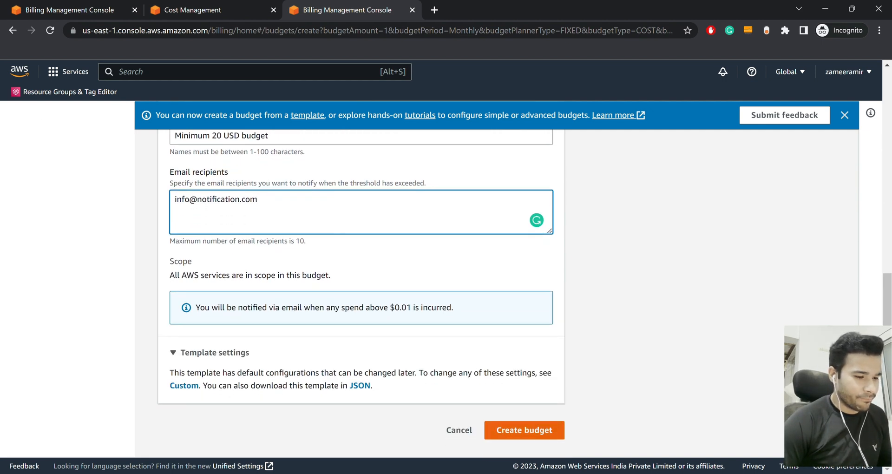
left_click(524, 429)
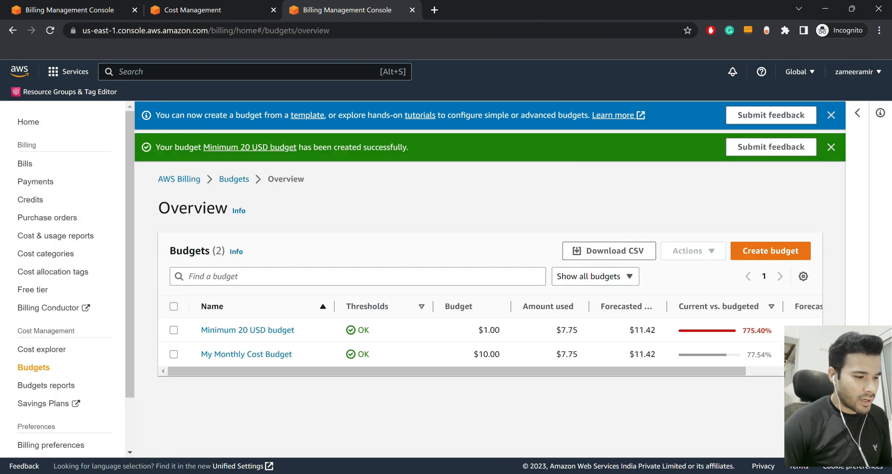
Open the Minimum 20 USD budget's details page and review its $1.00 monthly budget
left_click(247, 330)
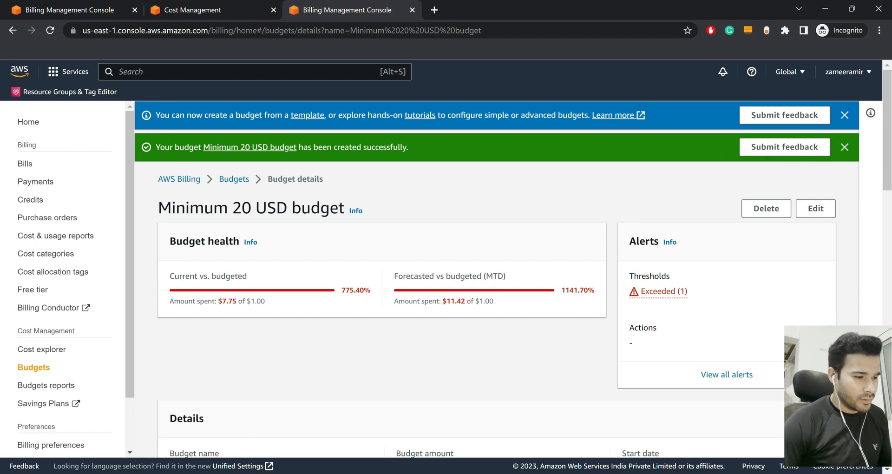
scroll(508, 279, "down", 5)
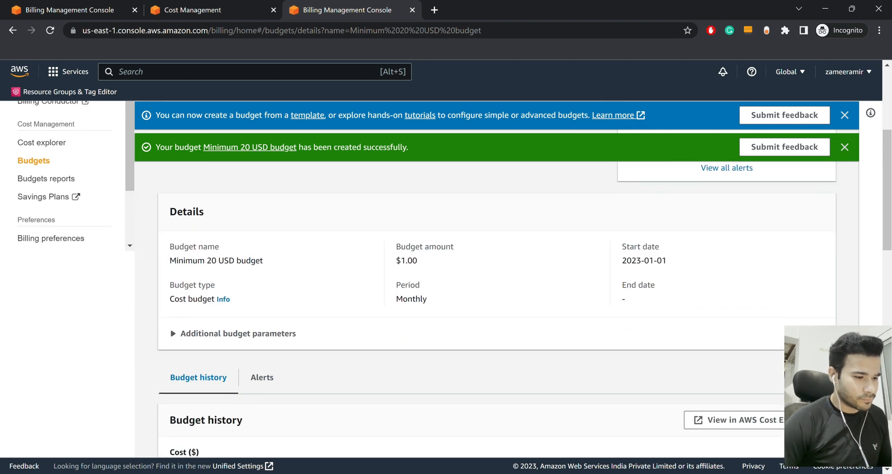
scroll(508, 279, "down", 3)
scroll(508, 278, "up", 3)
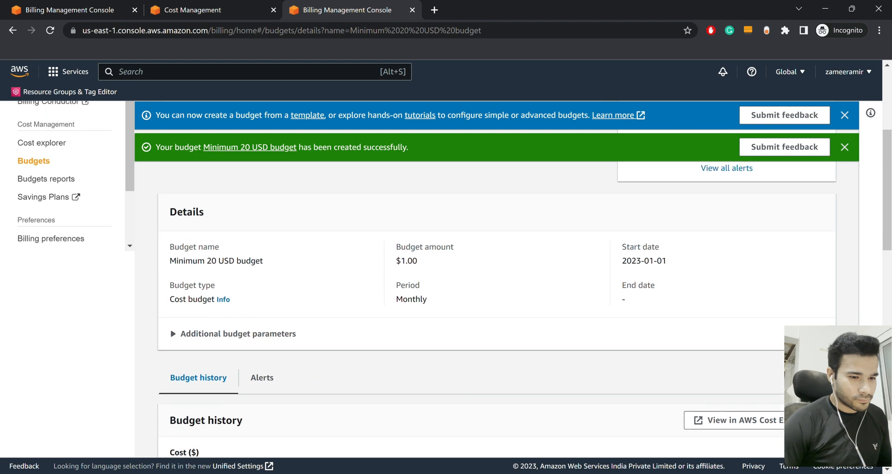
scroll(508, 278, "up", 5)
Open the Minimum 20 USD budget for editing and scroll to the budgeted amount section
left_click(815, 208)
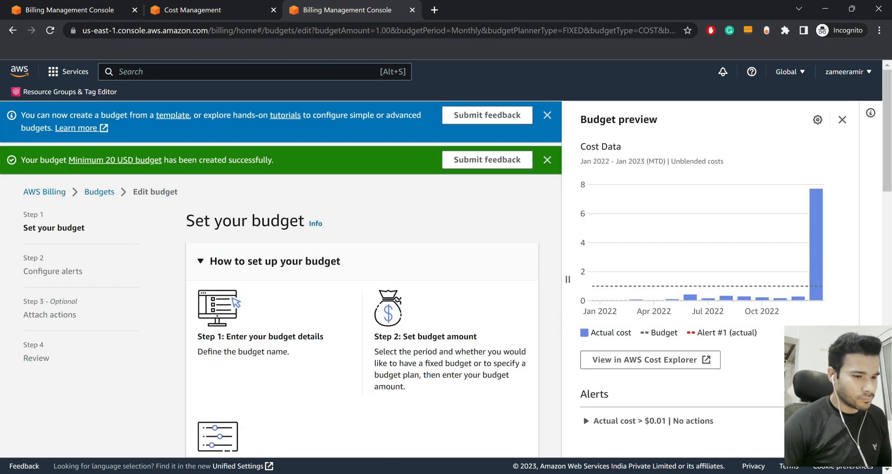
scroll(362, 302, "down", 7)
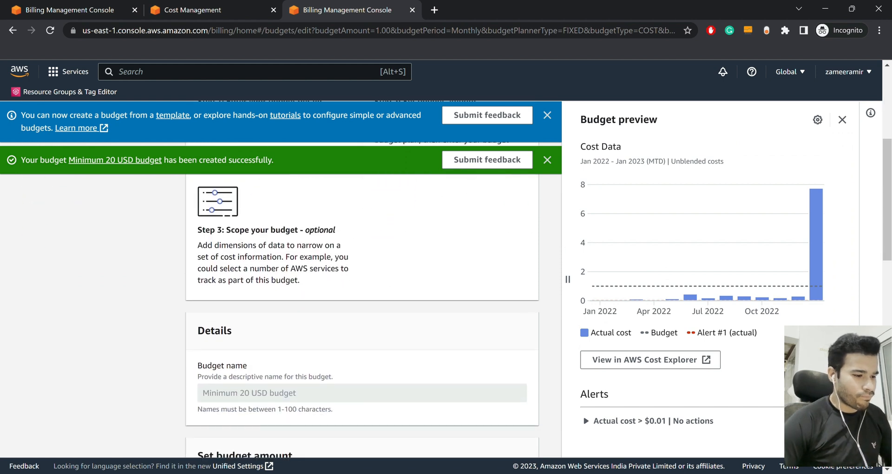
scroll(362, 302, "down", 5)
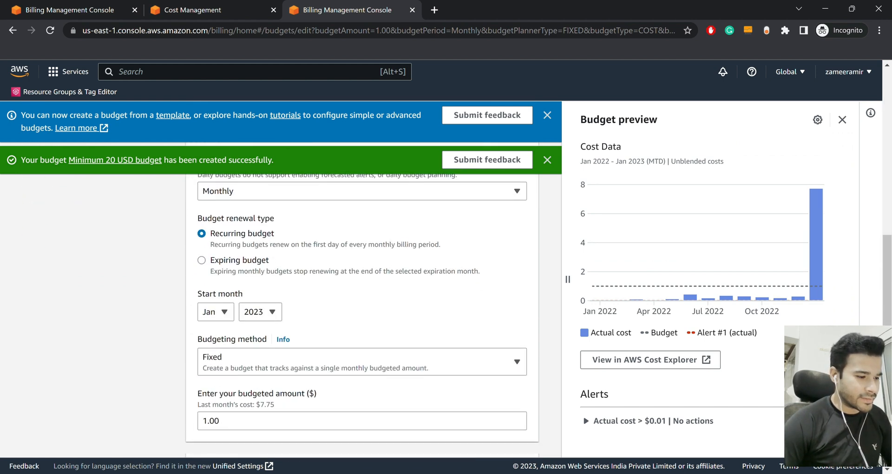
scroll(362, 302, "down", 1)
scroll(362, 302, "up", 5)
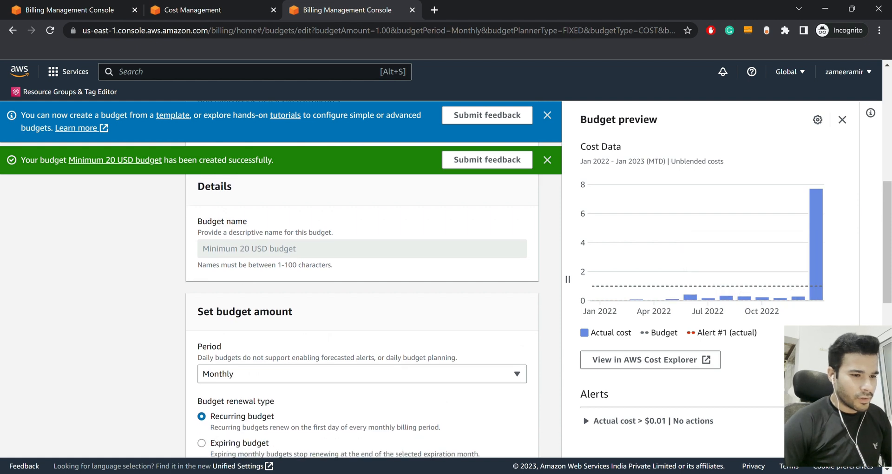
scroll(362, 302, "down", 2)
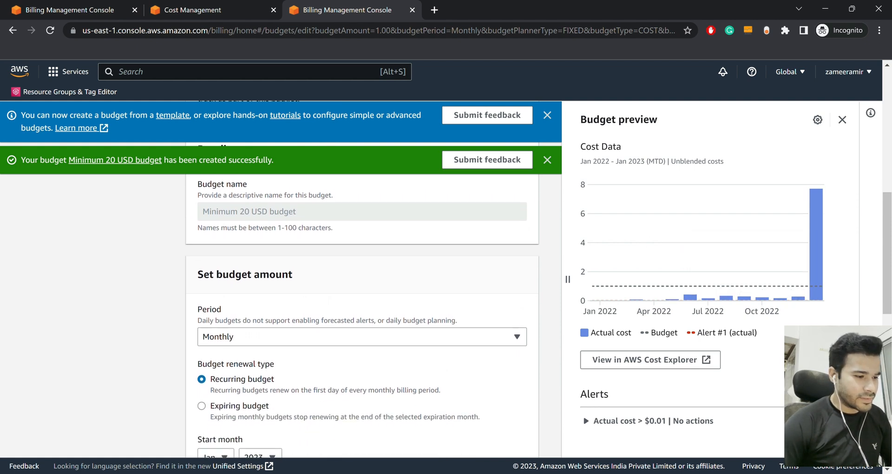
scroll(362, 302, "up", 4)
scroll(362, 301, "up", 7)
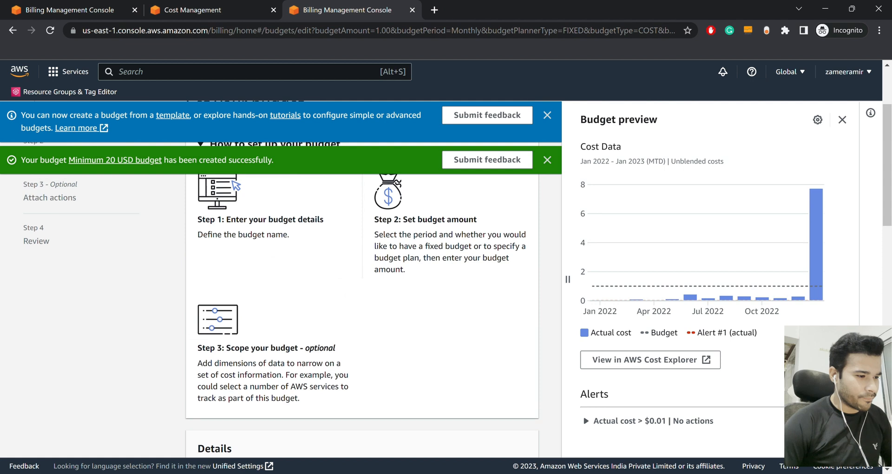
scroll(362, 302, "down", 6)
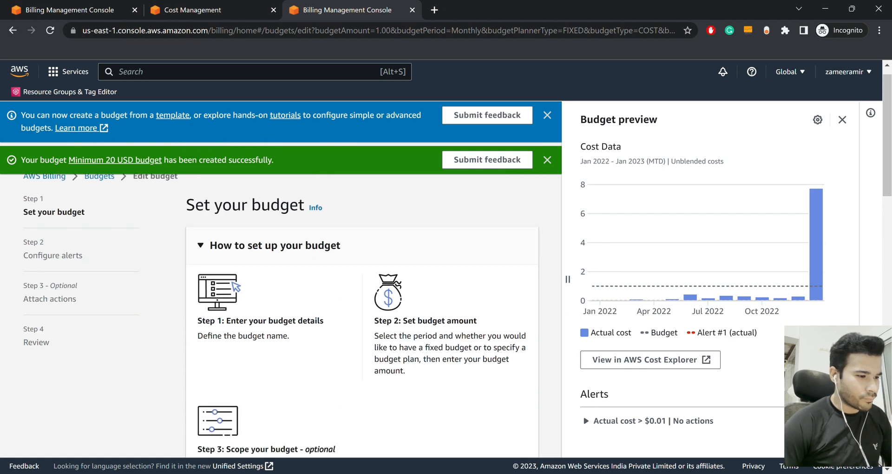
scroll(362, 301, "down", 3)
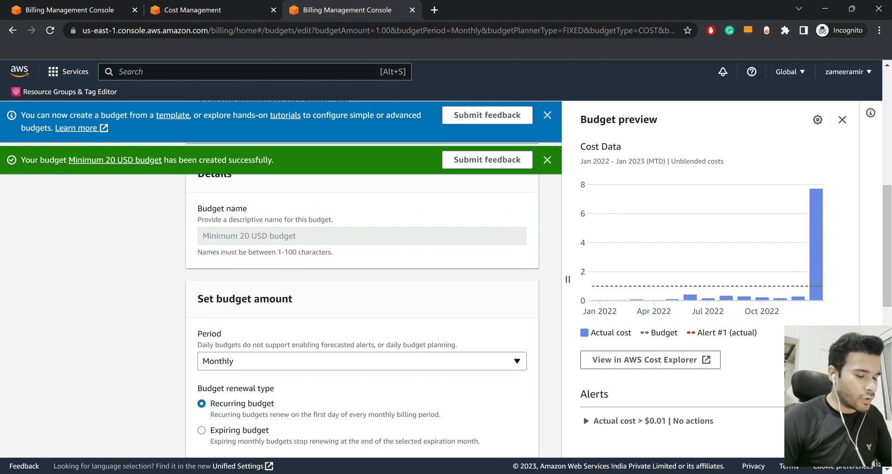
scroll(362, 302, "down", 3)
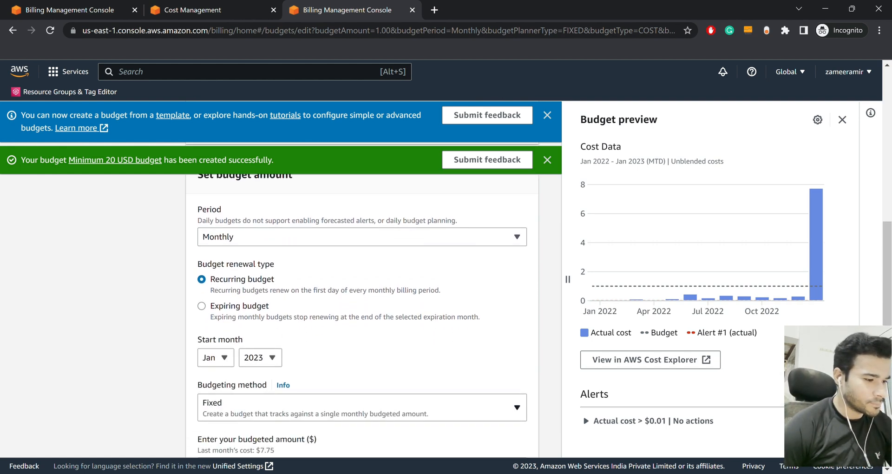
scroll(362, 302, "down", 2)
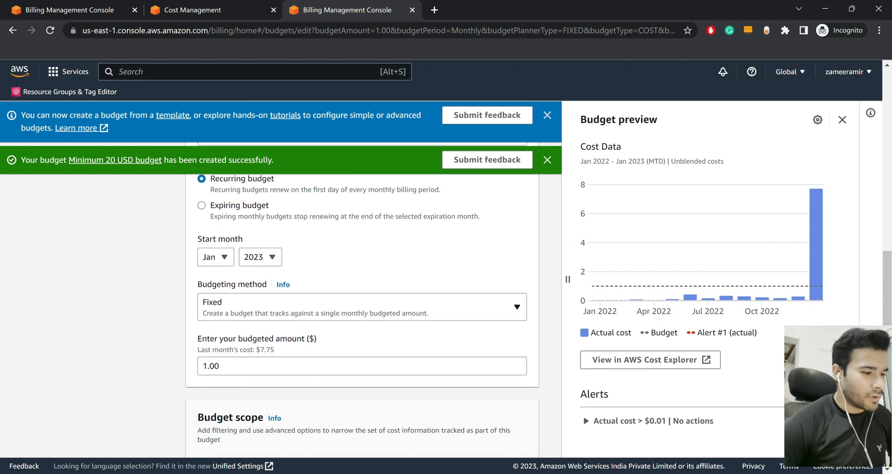
Keep Fixed budgeting and change the budgeted amount from 1.00 to 20
left_click(362, 307)
left_click(362, 307)
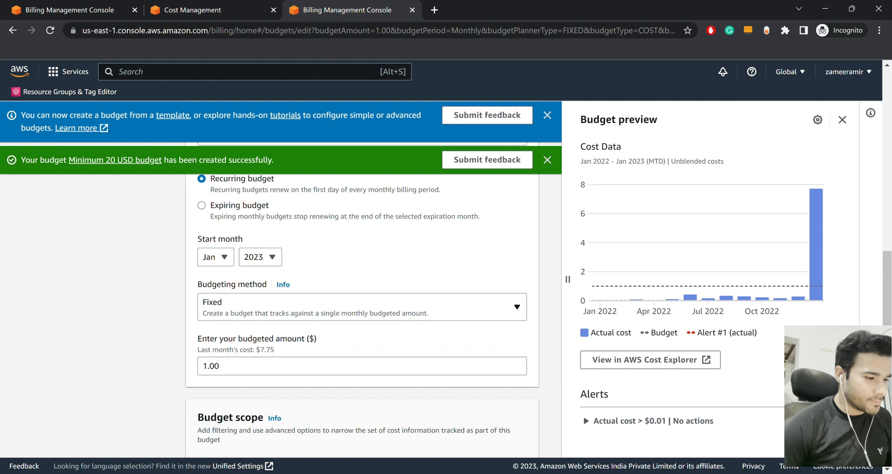
left_click(361, 366)
key("ctrl+a")
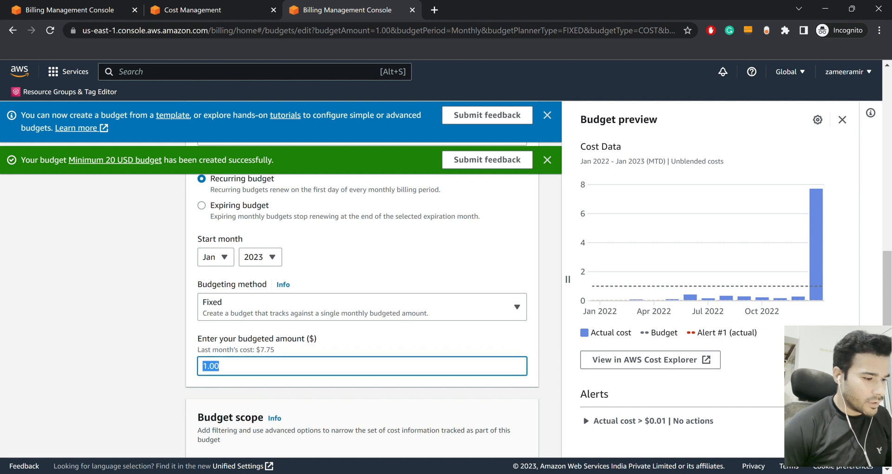
type("20")
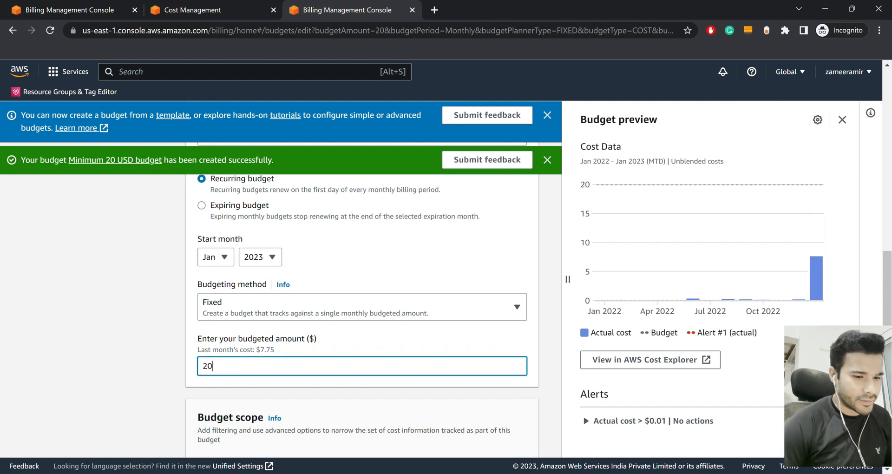
left_click(130, 326)
Dismiss the budget-created success message and the budget templates information banner
scroll(362, 297, "down", 4)
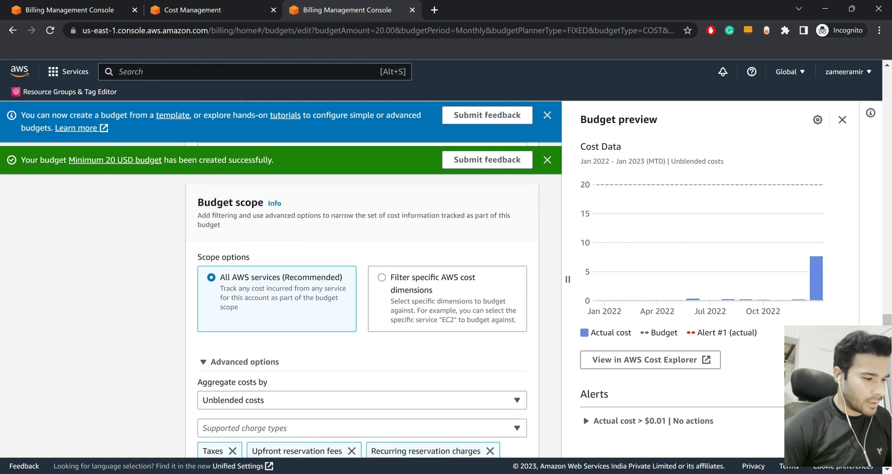
scroll(362, 297, "up", 1)
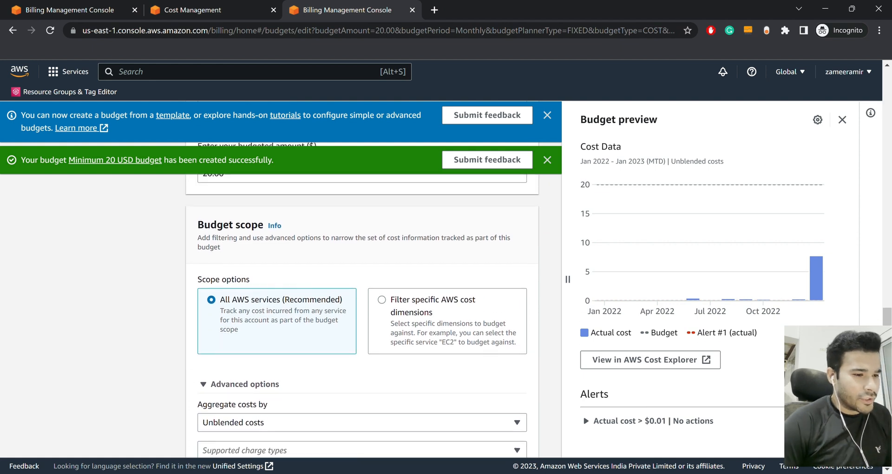
left_click(547, 159)
left_click(547, 114)
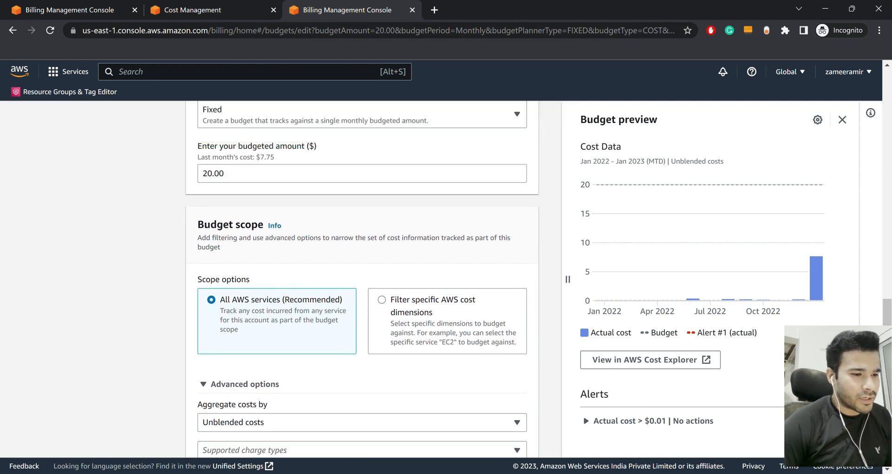
Close the Budget preview panel and advance the $20.00 budget to Configure alerts
left_click(842, 120)
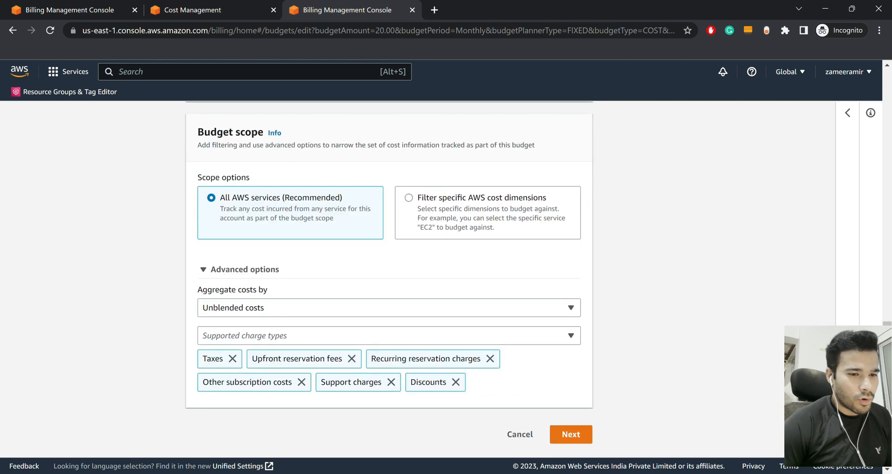
scroll(389, 276, "up", 2)
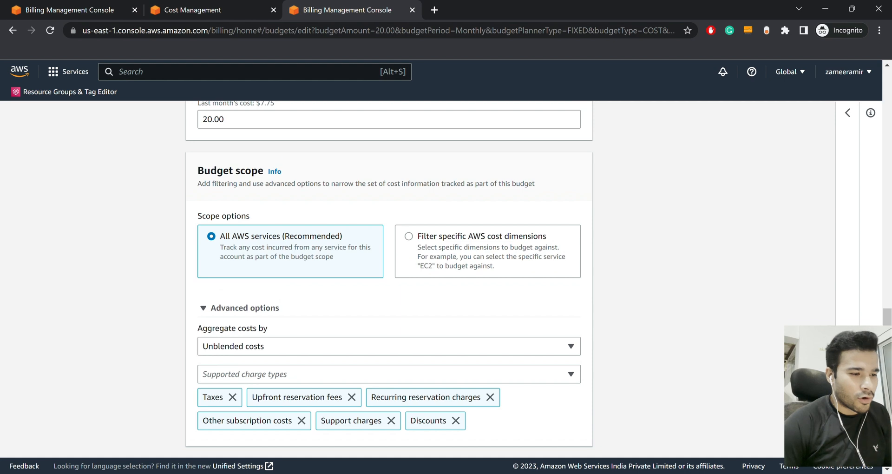
scroll(389, 274, "down", 2)
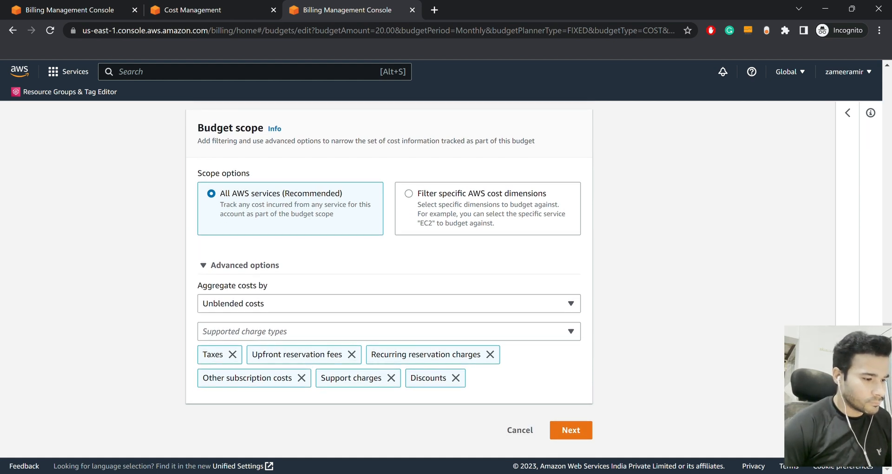
scroll(389, 279, "up", 4)
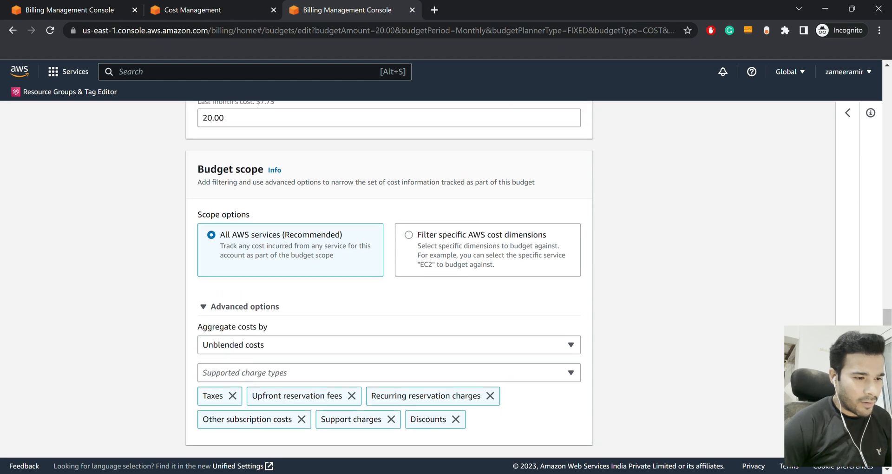
scroll(389, 279, "down", 3)
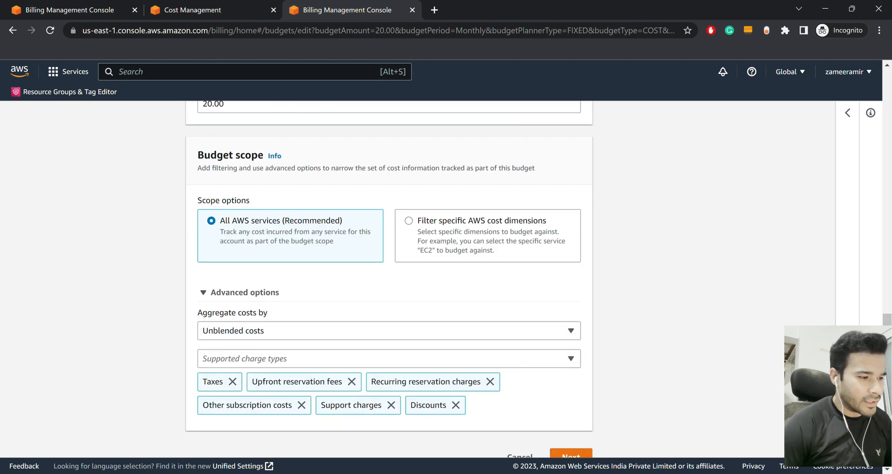
scroll(389, 278, "down", 1)
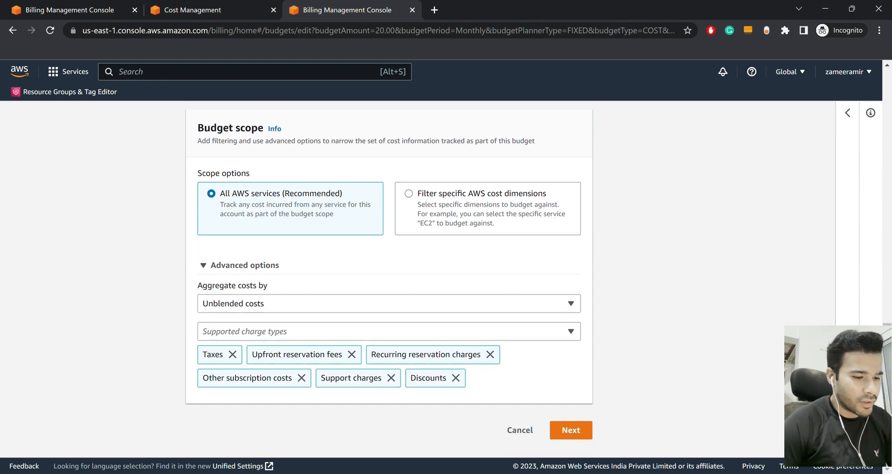
left_click(571, 430)
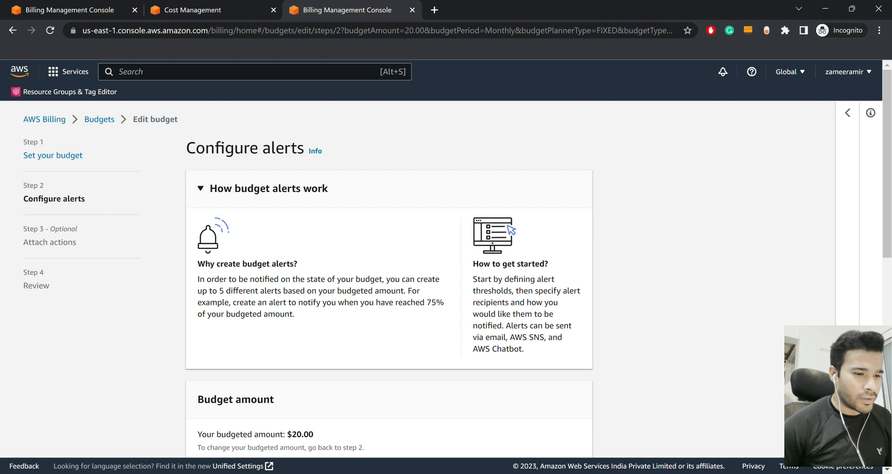
Scroll down and check the $20.00 budgeted amount above the alert settings
scroll(389, 279, "down", 6)
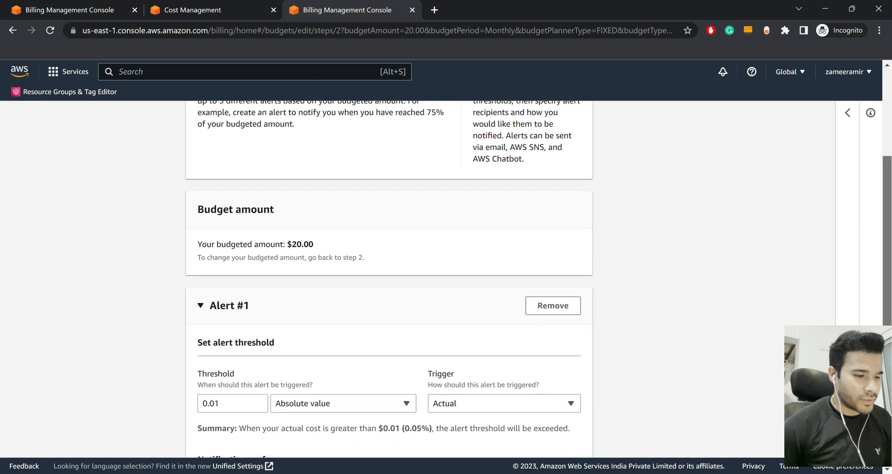
left_click_drag(887, 278, 886, 275)
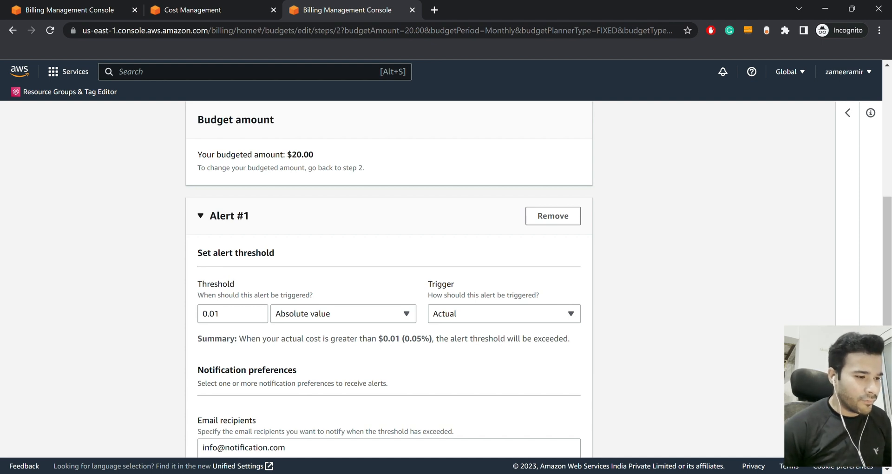
left_click_drag(313, 154, 297, 155)
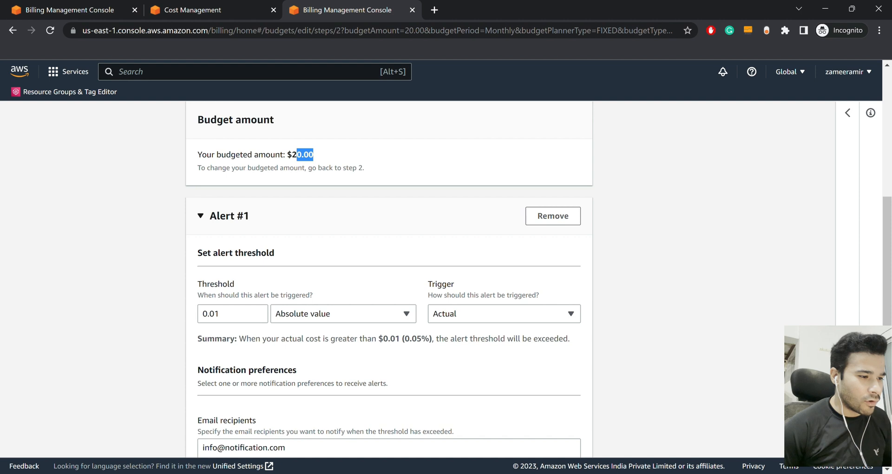
left_click(302, 156)
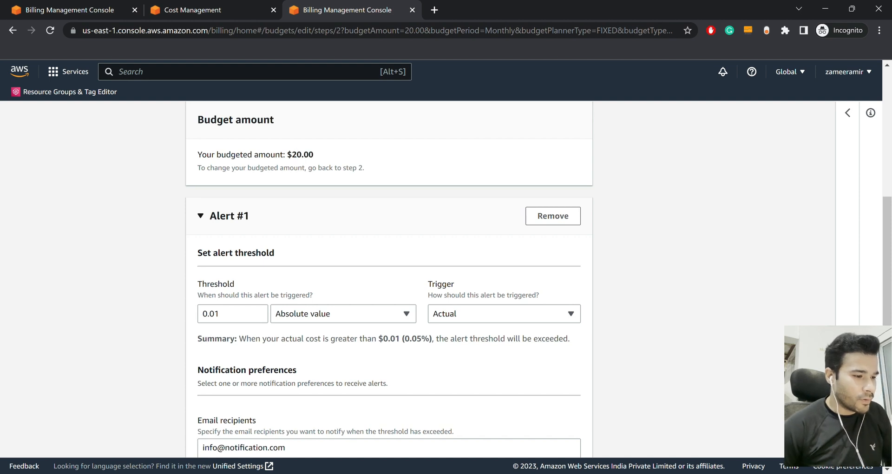
Change Alert #1's threshold from 0.01 to 20, keeping Absolute value and the Actual trigger
left_click(220, 314)
key("ctrl+a")
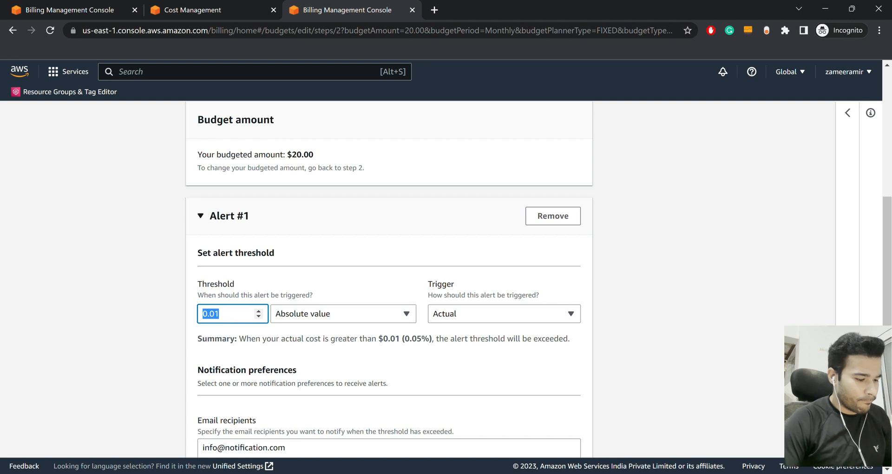
type("20")
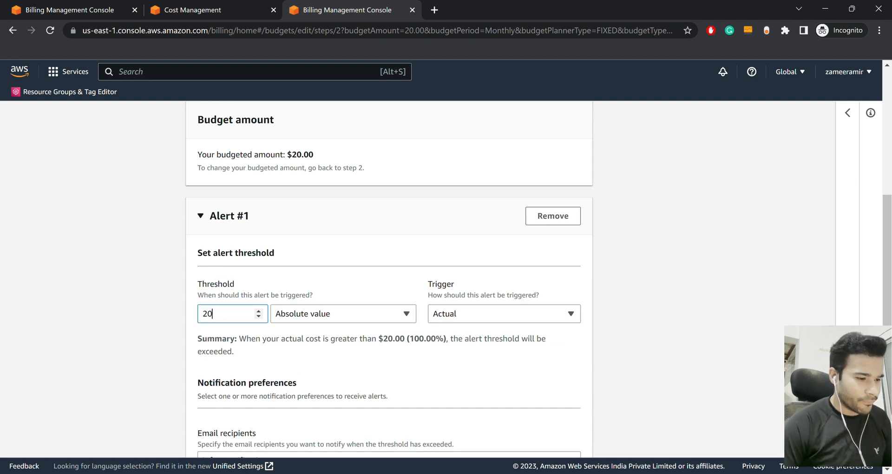
key("Tab")
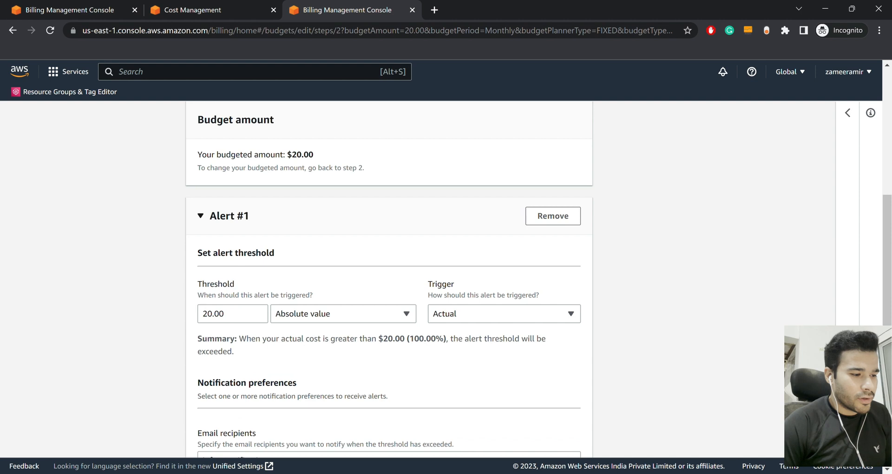
scroll(388, 279, "down", 3)
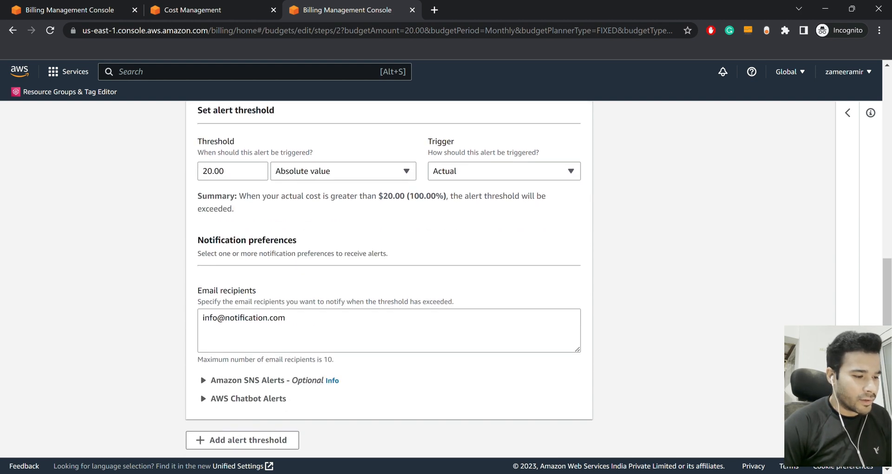
scroll(388, 279, "down", 1)
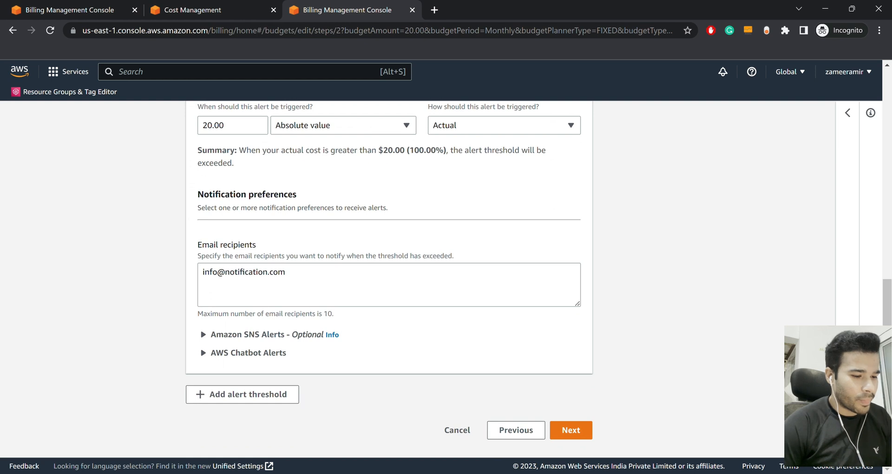
scroll(389, 279, "up", 1)
scroll(389, 279, "up", 2)
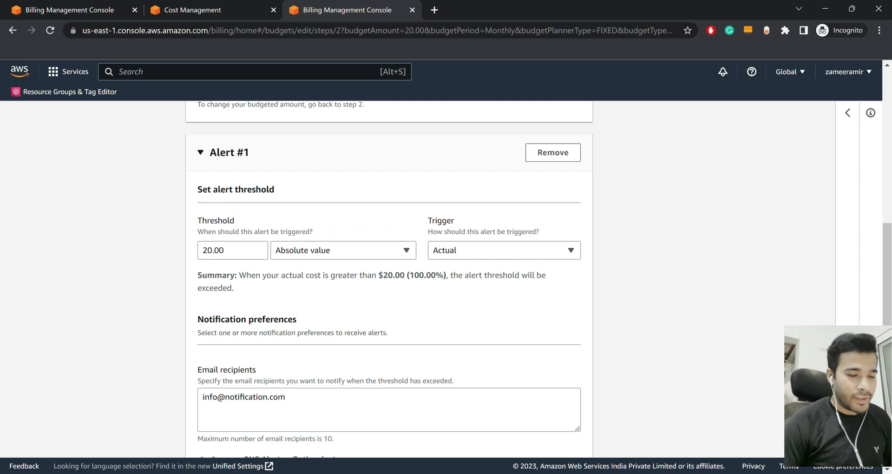
scroll(388, 279, "down", 3)
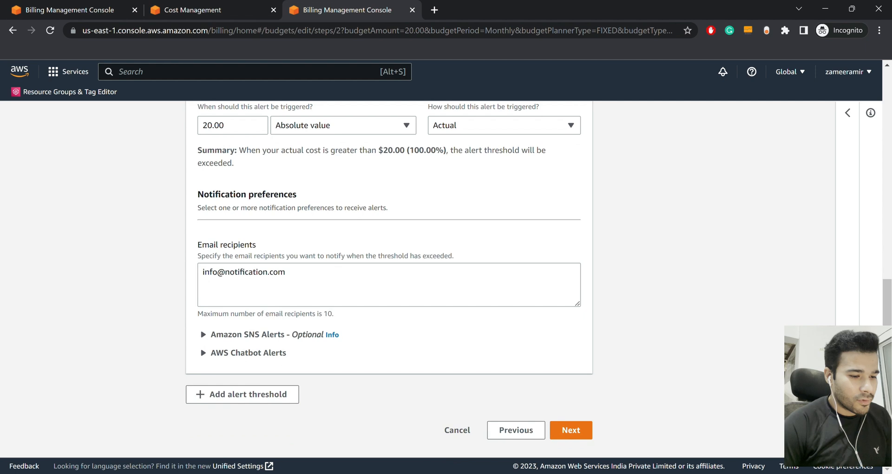
scroll(389, 278, "up", 2)
scroll(389, 278, "down", 2)
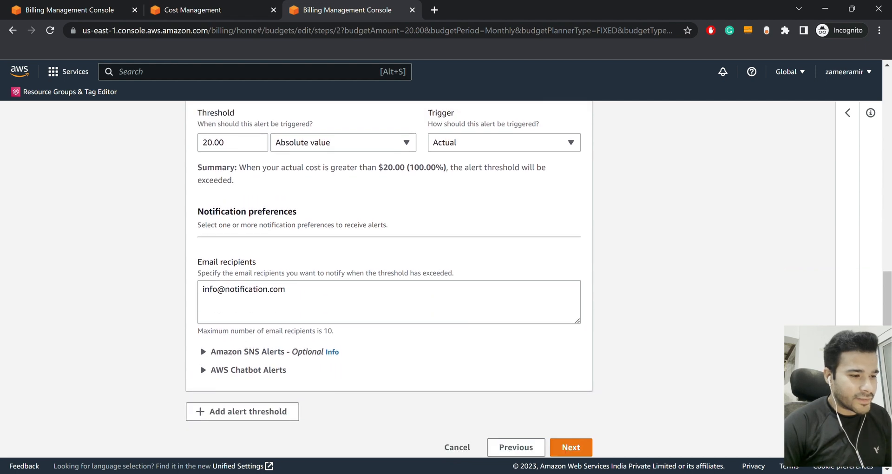
Advance to Step 3 Attach actions and review Alert #1 at $20.00 actual costs with no actions
left_click(571, 429)
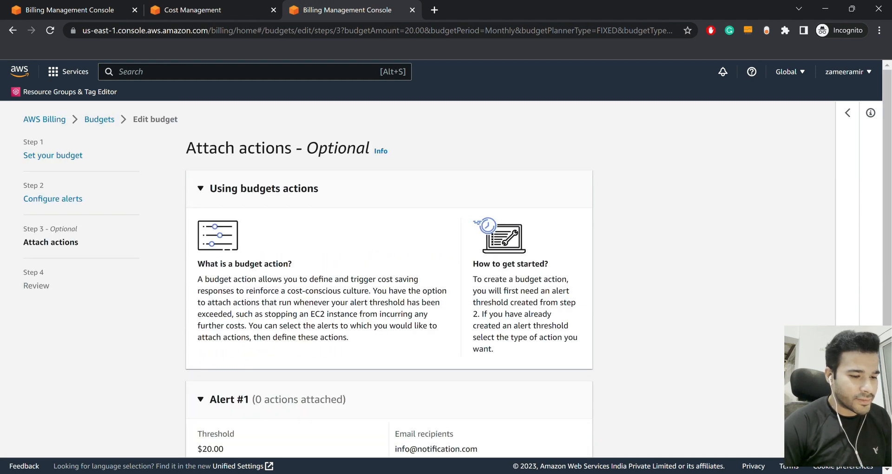
scroll(389, 279, "down", 3)
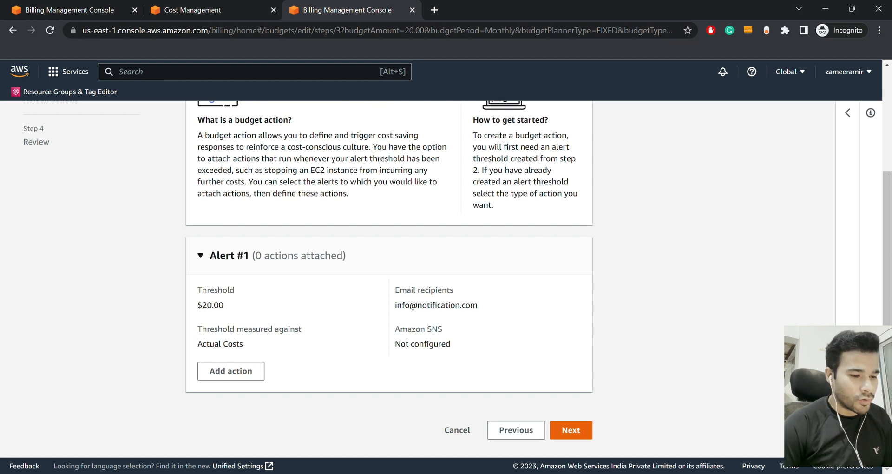
Review and save the edited $20.00 monthly budget, then open Minimum 20 USD budget's details
left_click(571, 430)
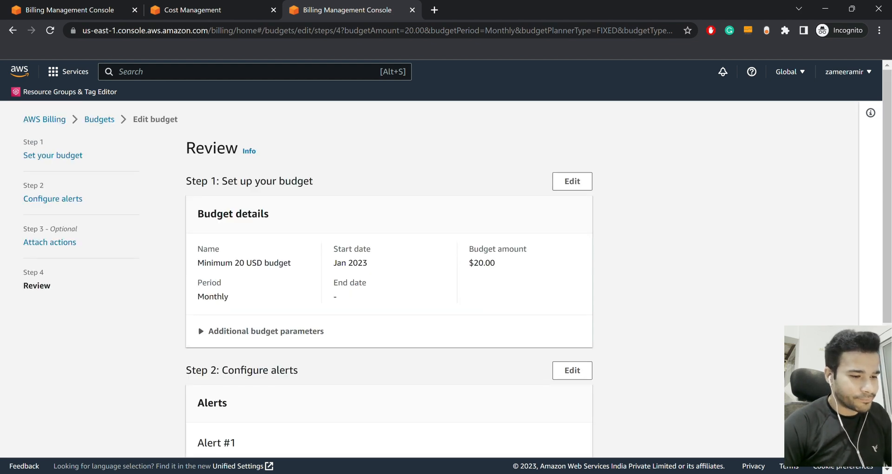
scroll(389, 279, "down", 5)
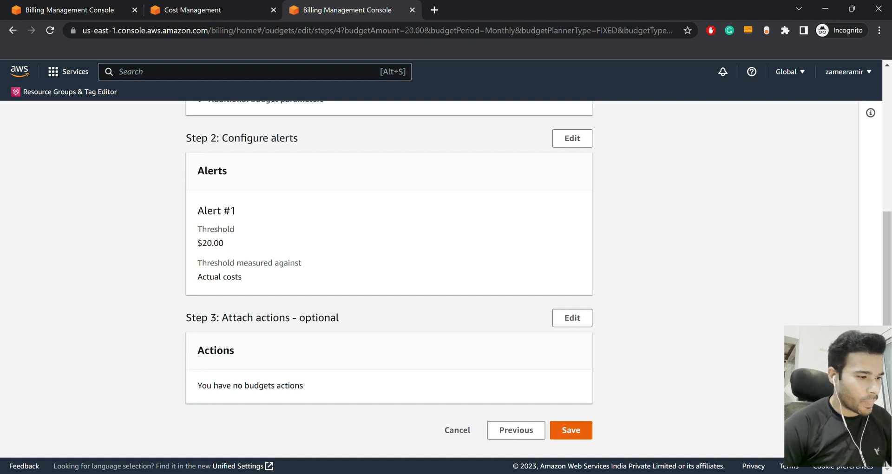
left_click(571, 430)
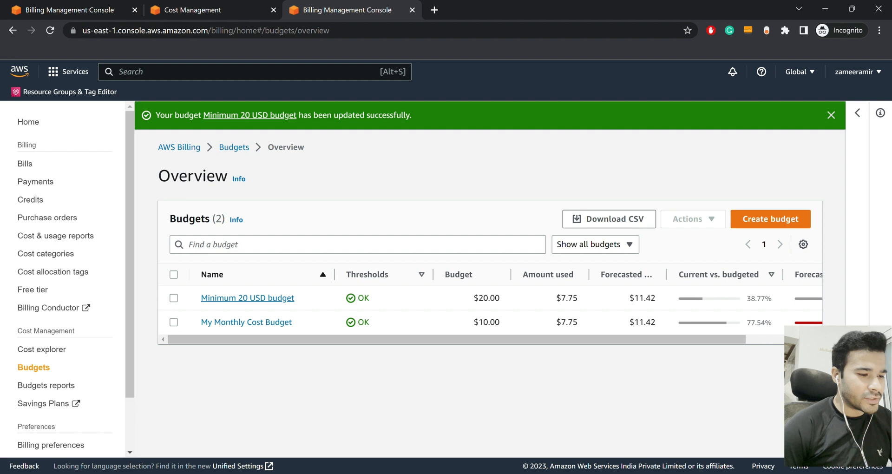
left_click(247, 297)
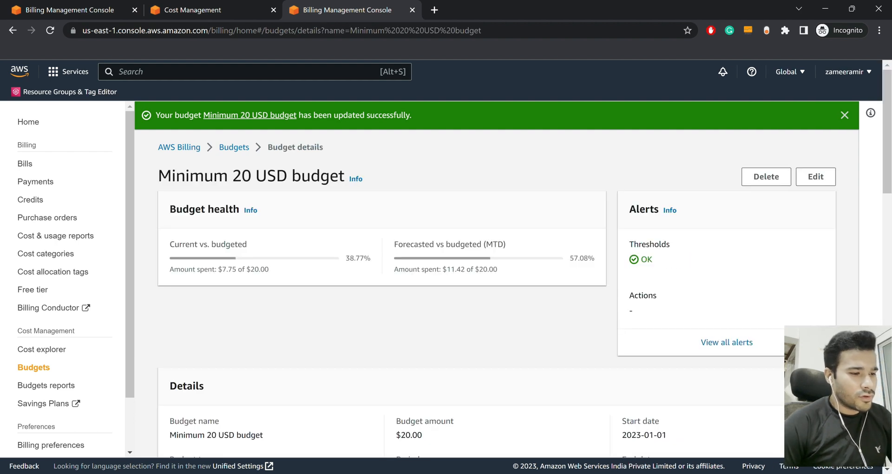